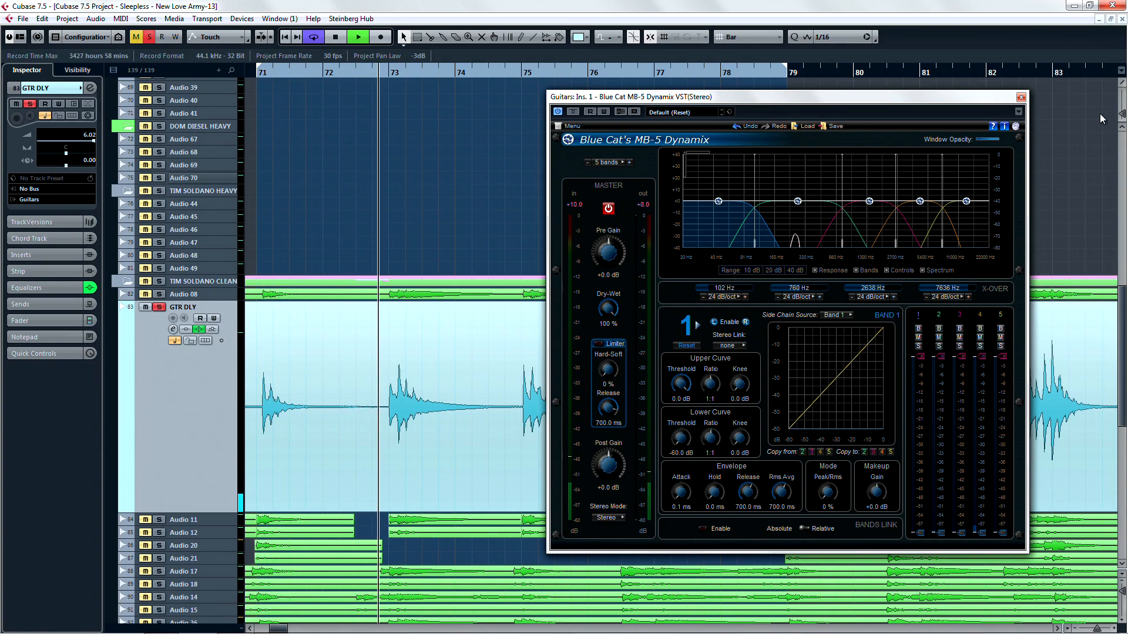
Load the 6 dB per Octave Treble Gate preset into the multiband dynamics plug-in on the guitar channel
left_click_drag(1122, 113, 1118, 107)
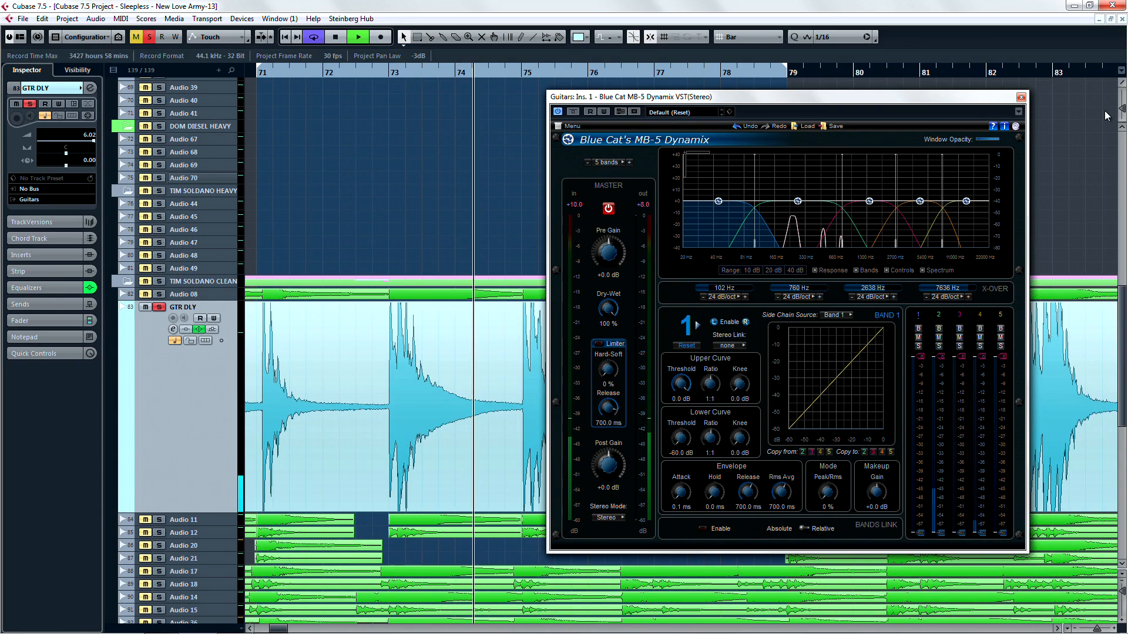
left_click(699, 113)
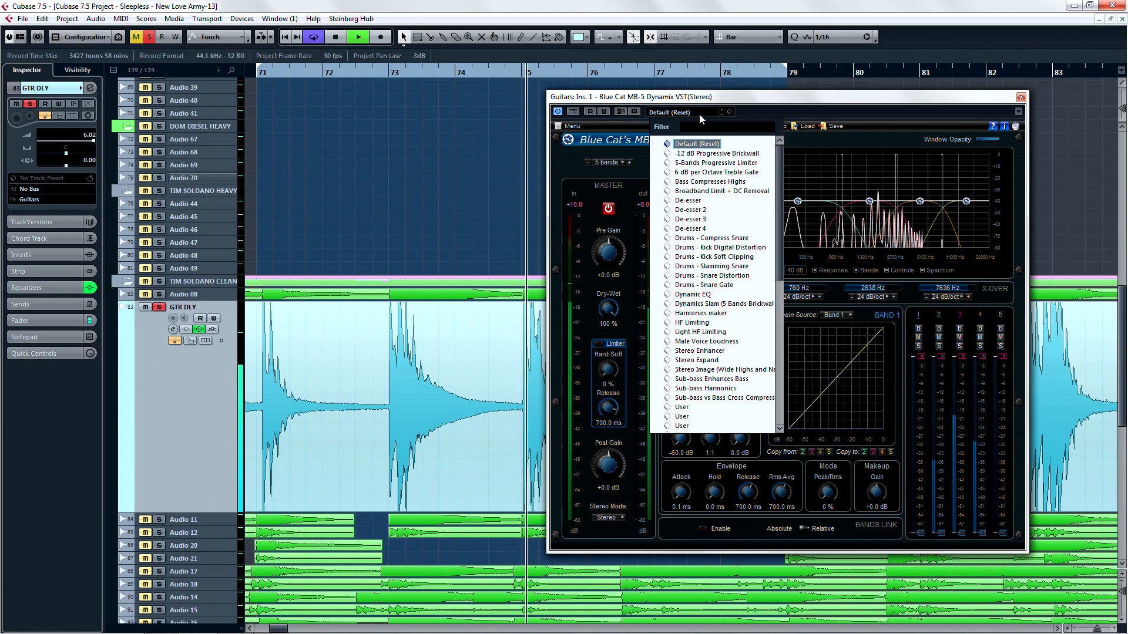
left_click(701, 172)
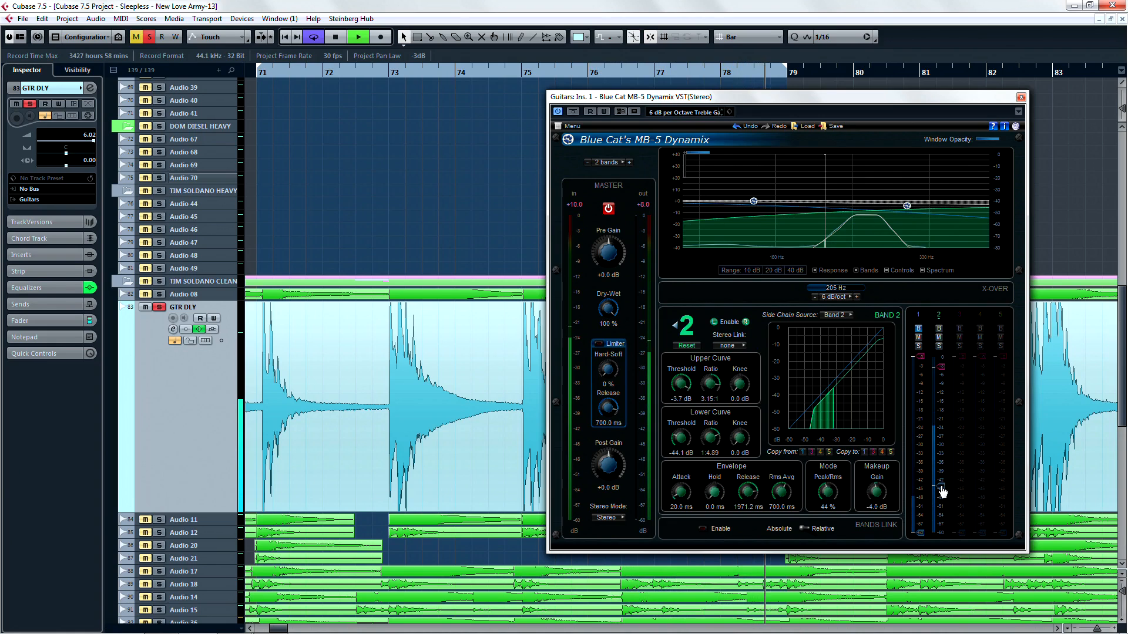
Set band 2's hold to 250.9 ms, attack to 79.6 ms and lower curve threshold to -44.7 dB
left_click_drag(941, 487, 942, 489)
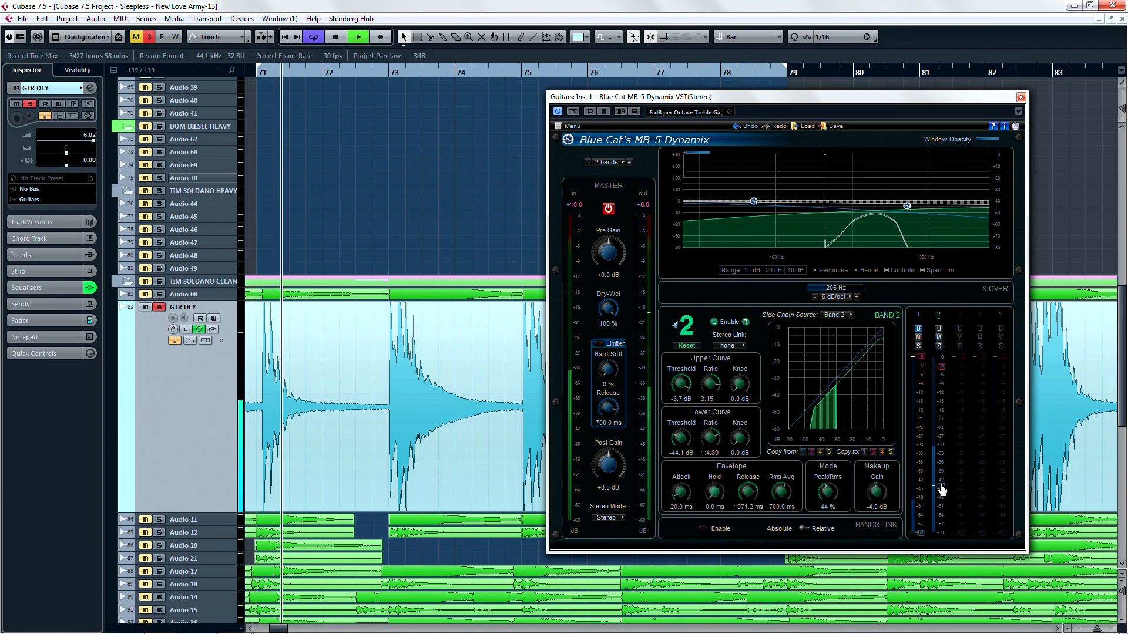
left_click_drag(713, 494, 717, 471)
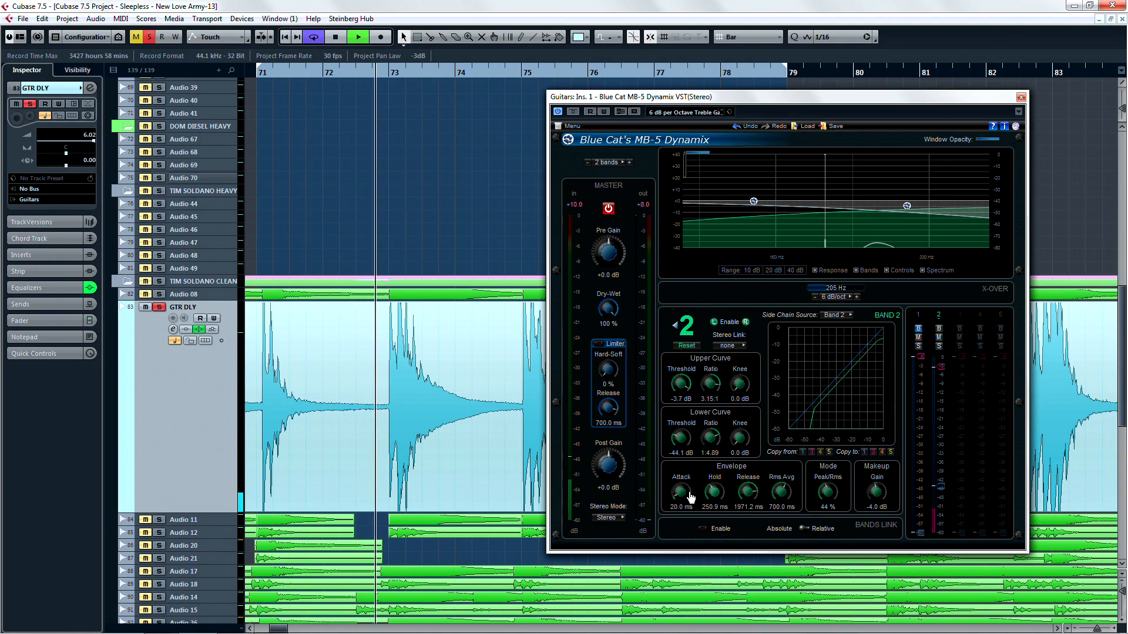
left_click_drag(685, 496, 685, 488)
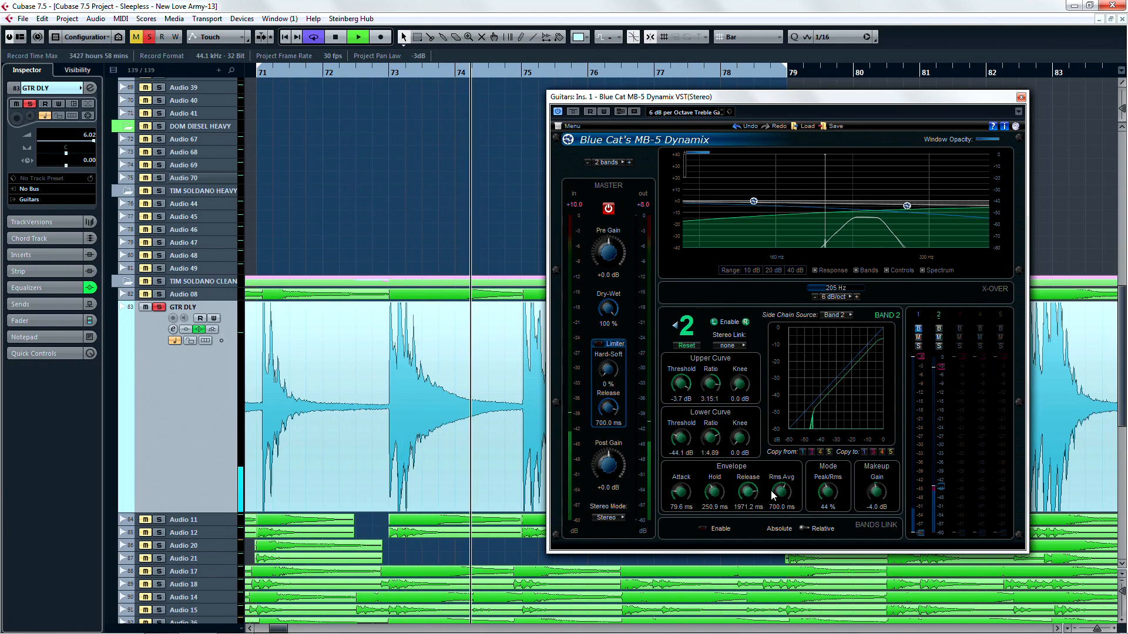
left_click_drag(938, 488, 938, 490)
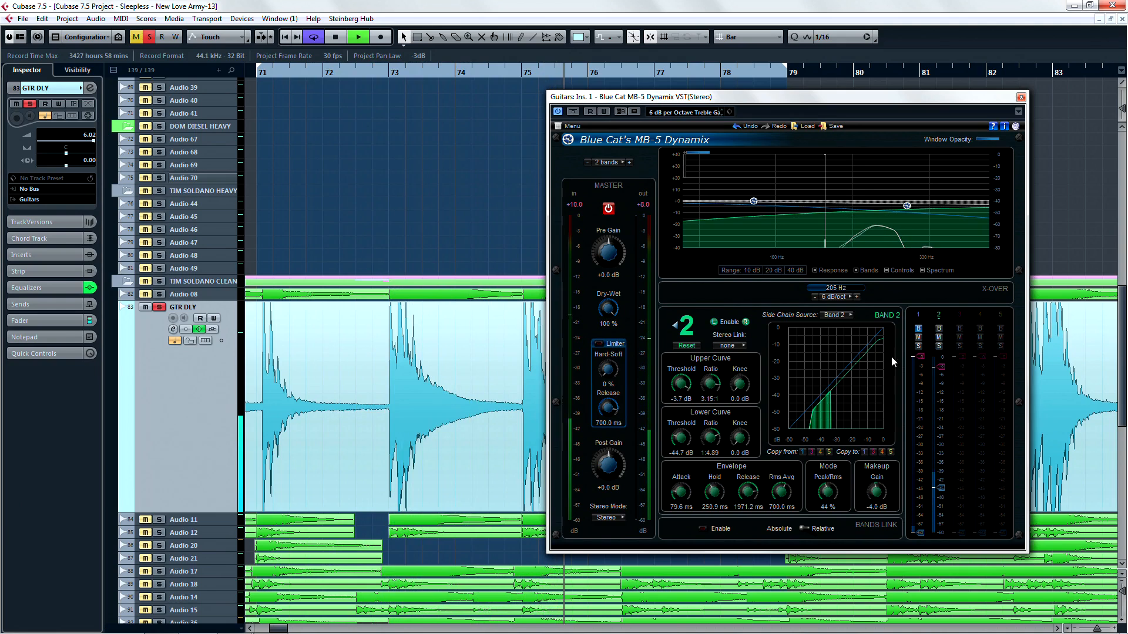
Fine-tune the crossover between the two bands to 196 Hz on the response graph
left_click_drag(830, 224, 856, 224)
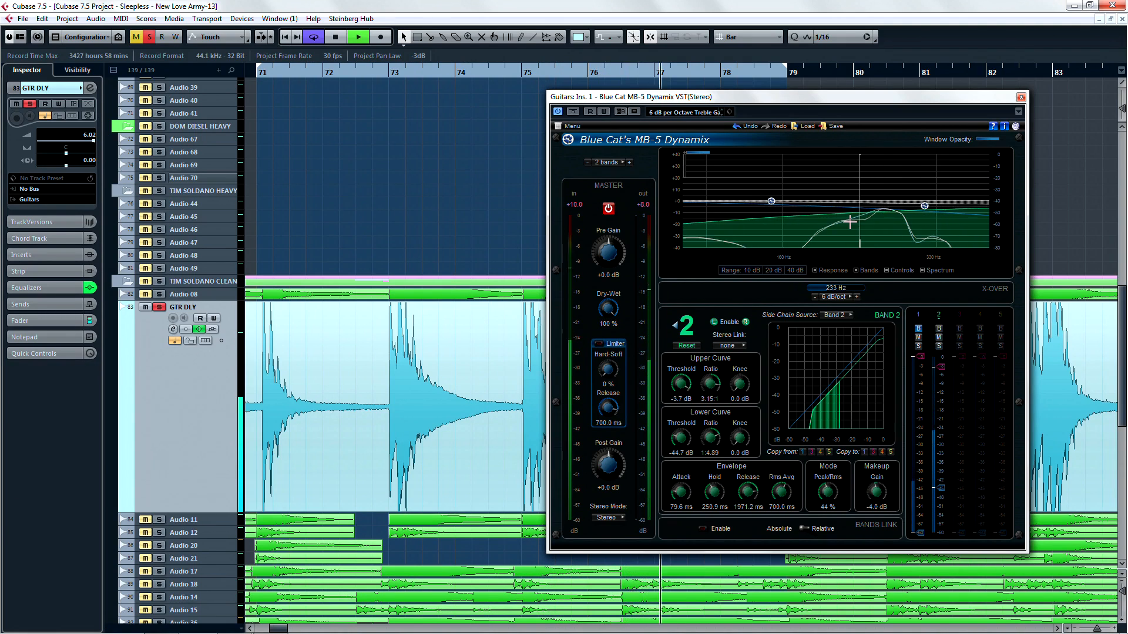
left_click_drag(856, 221, 837, 219)
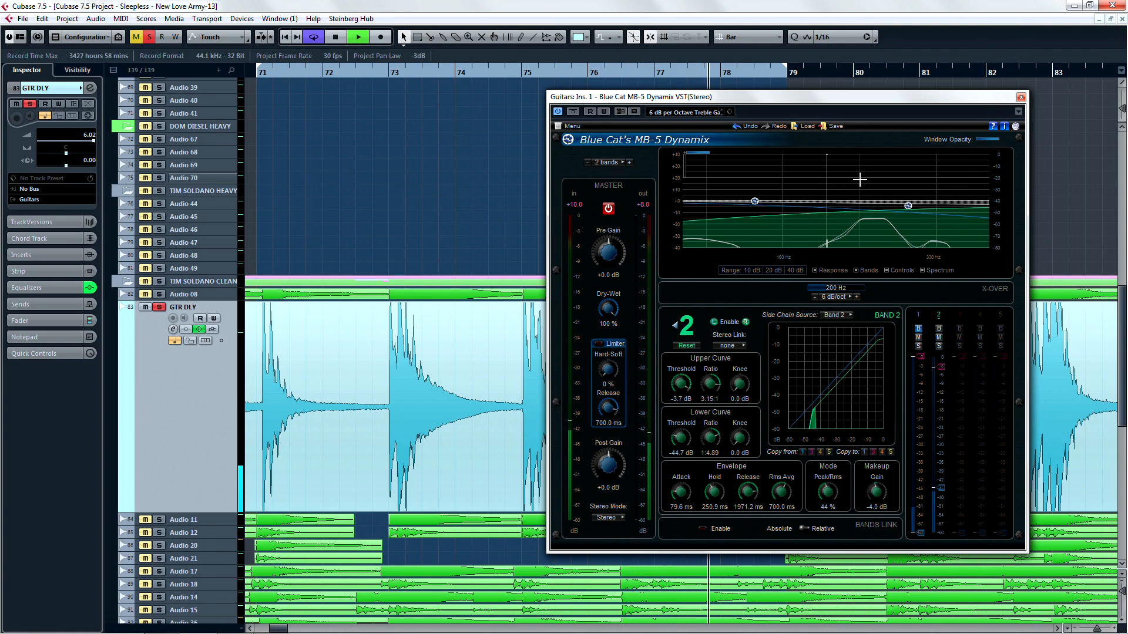
scroll(862, 212, "up", 3)
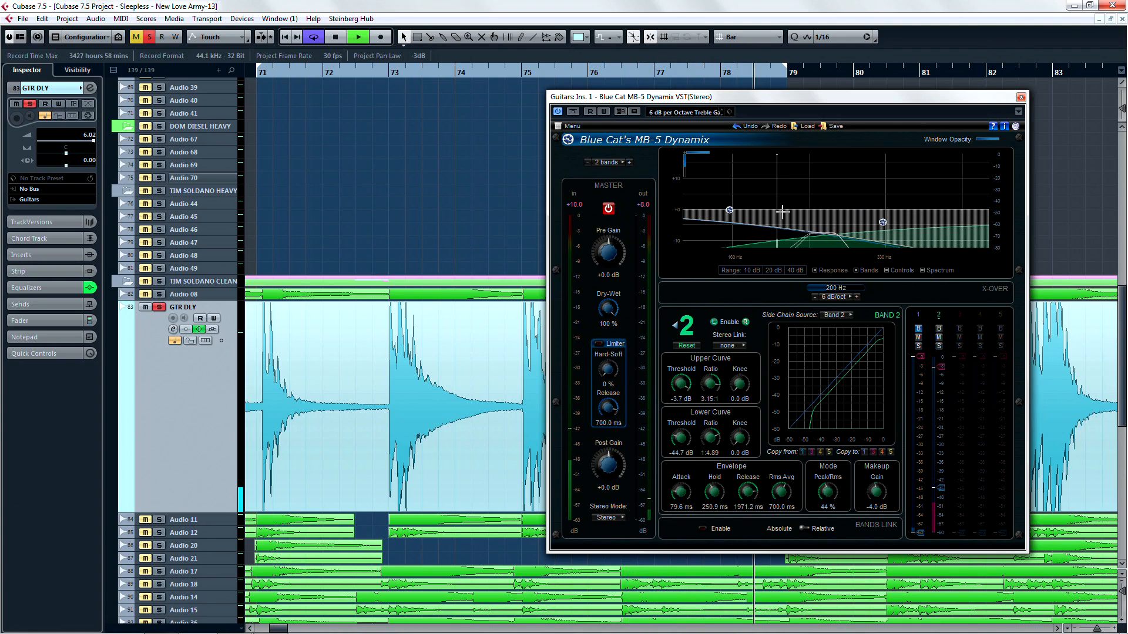
left_click_drag(783, 212, 835, 199)
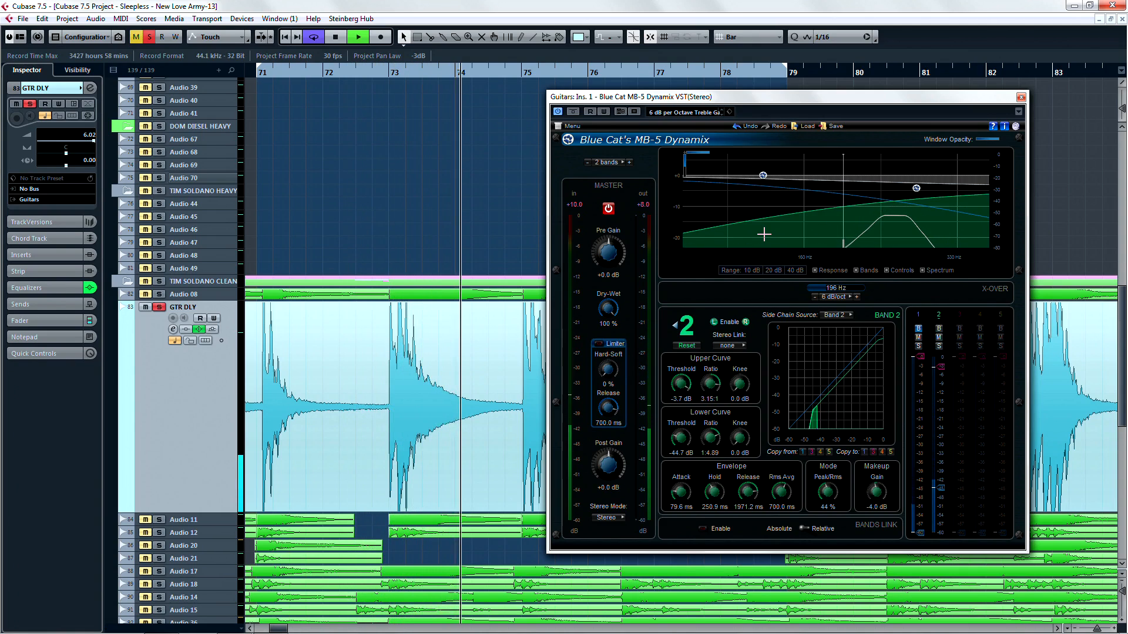
left_click_drag(766, 233, 903, 181)
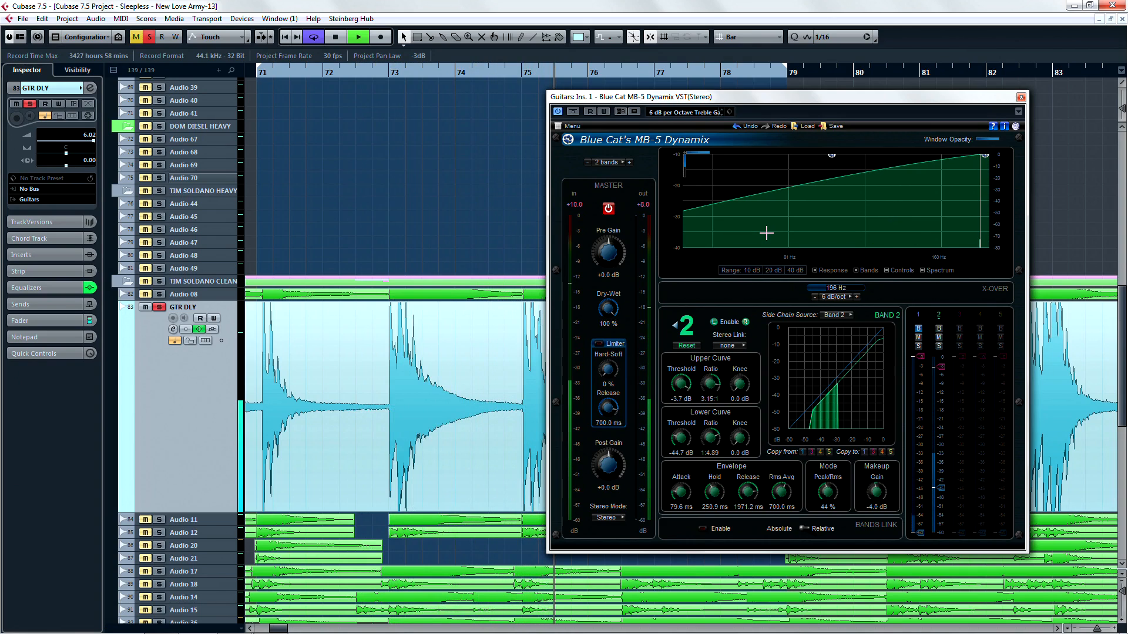
scroll(767, 233, "down", 5)
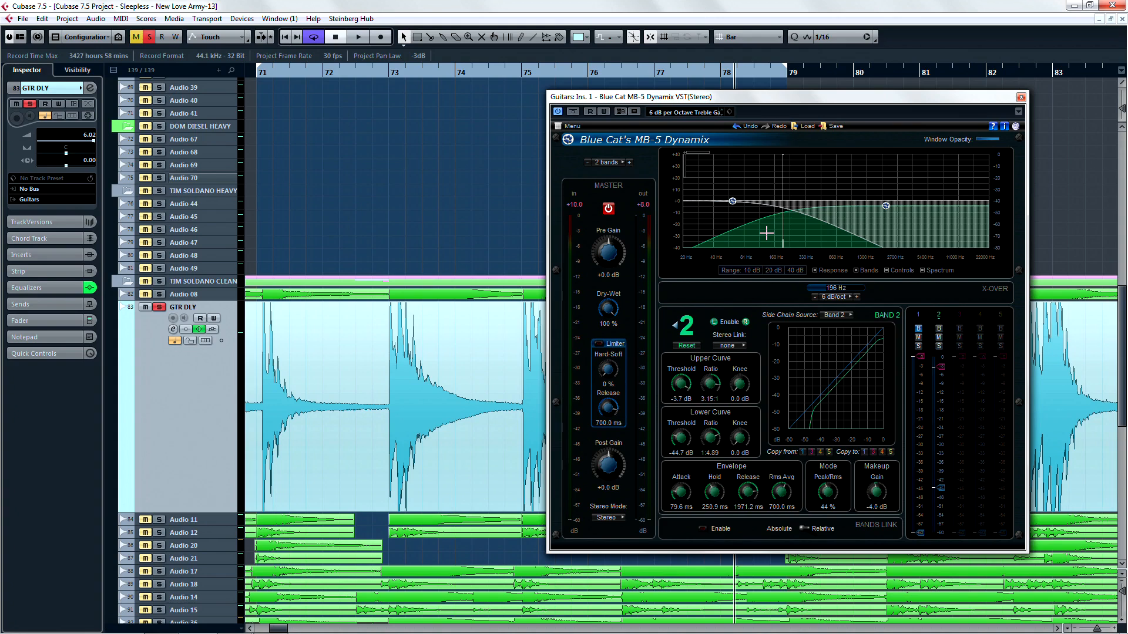
left_click_drag(1122, 109, 1122, 118)
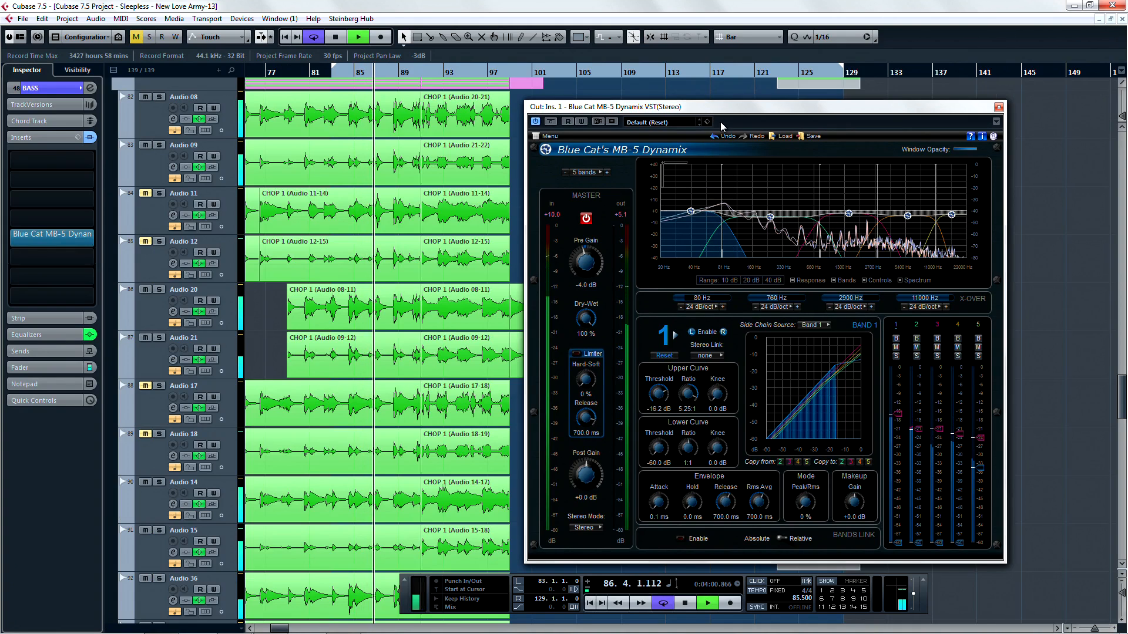
Close the transport panel and move the output channel's plug-in window further away from the audio tracks
left_click(679, 122)
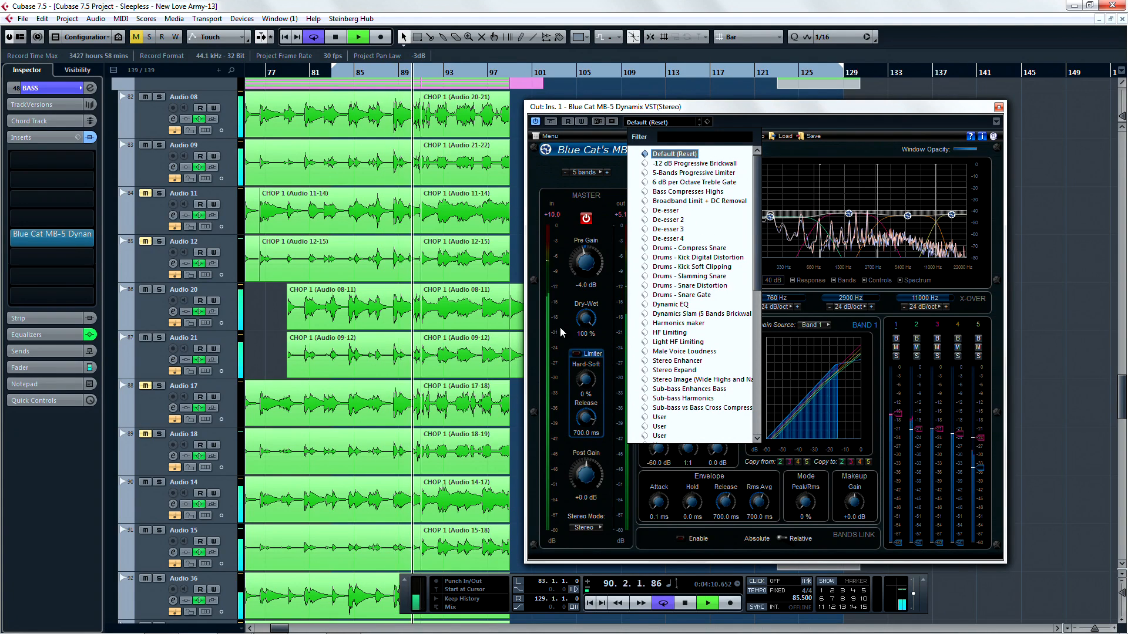
left_click(407, 583)
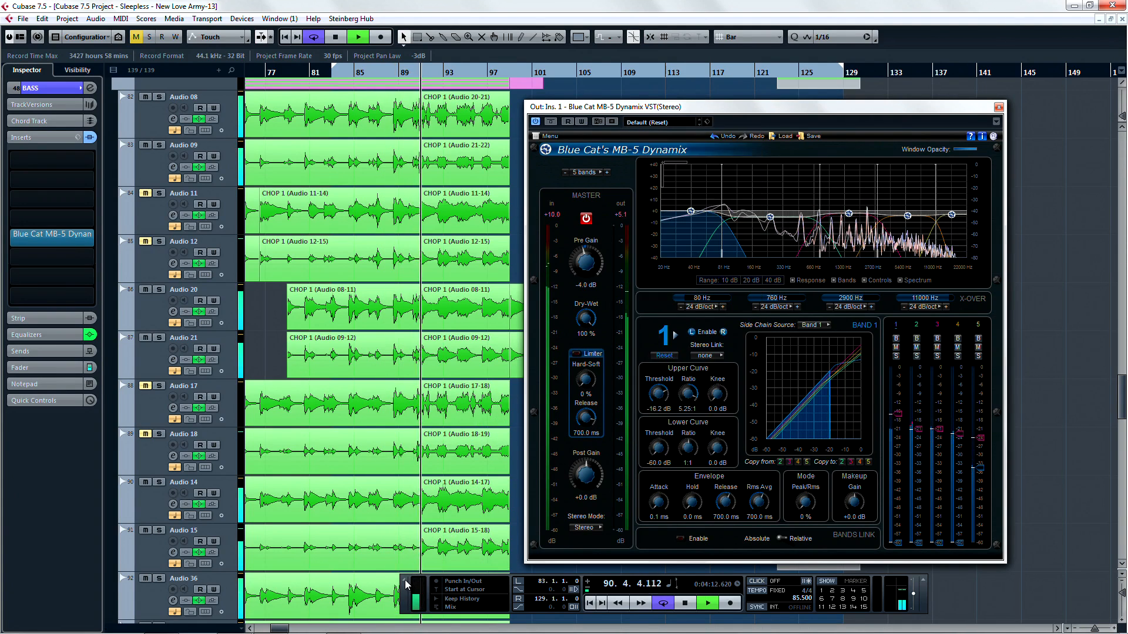
left_click(405, 581)
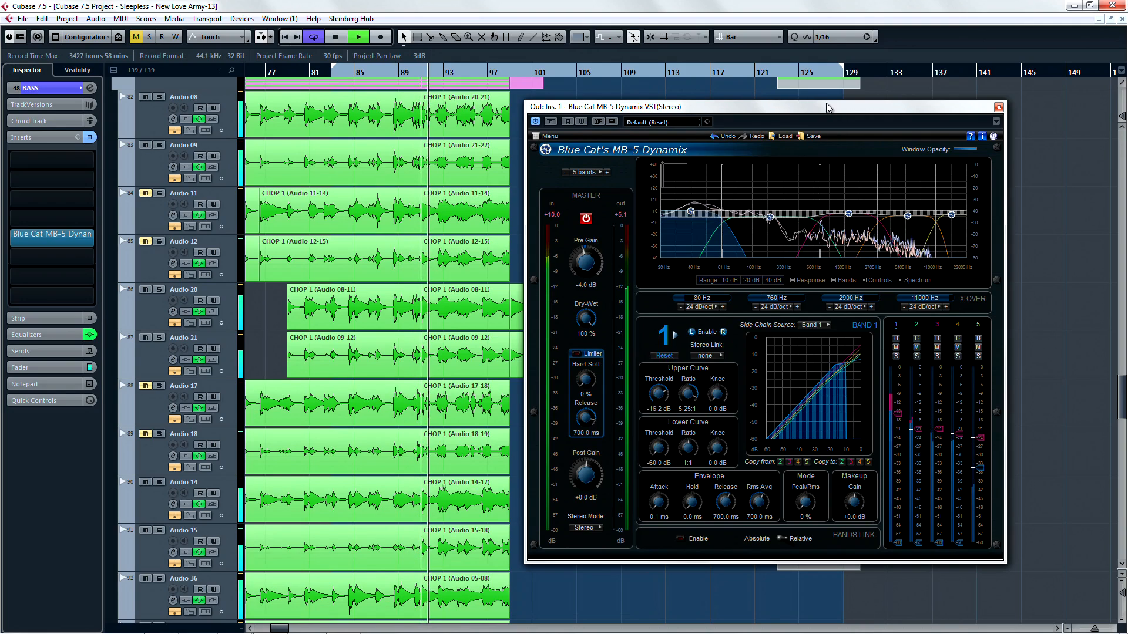
left_click_drag(830, 108, 896, 86)
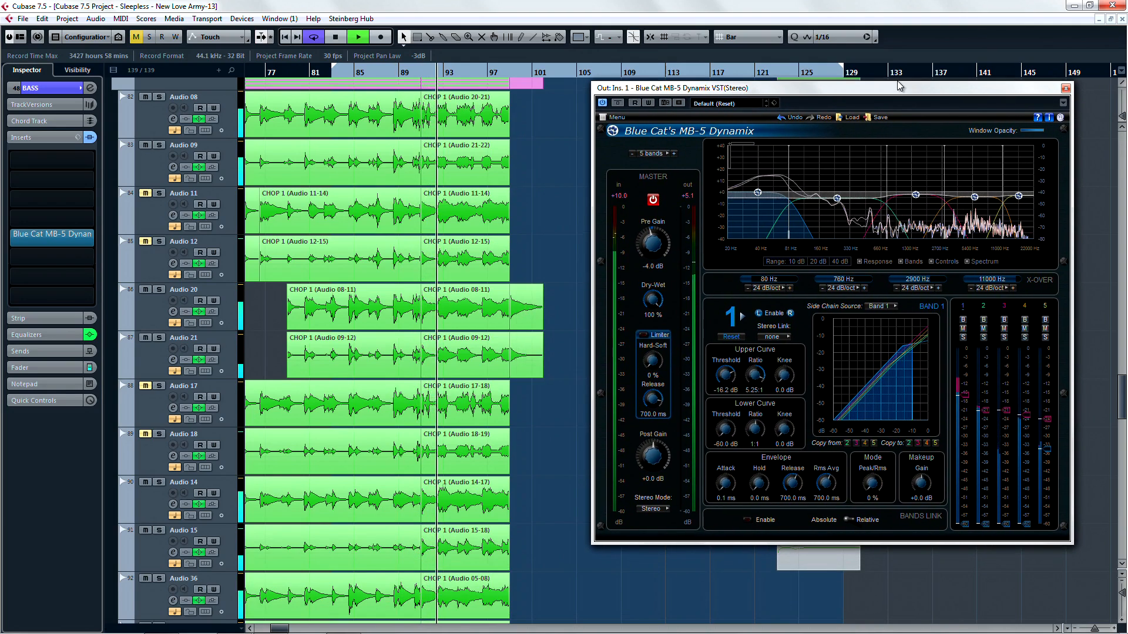
left_click_drag(1023, 8, 0, 587)
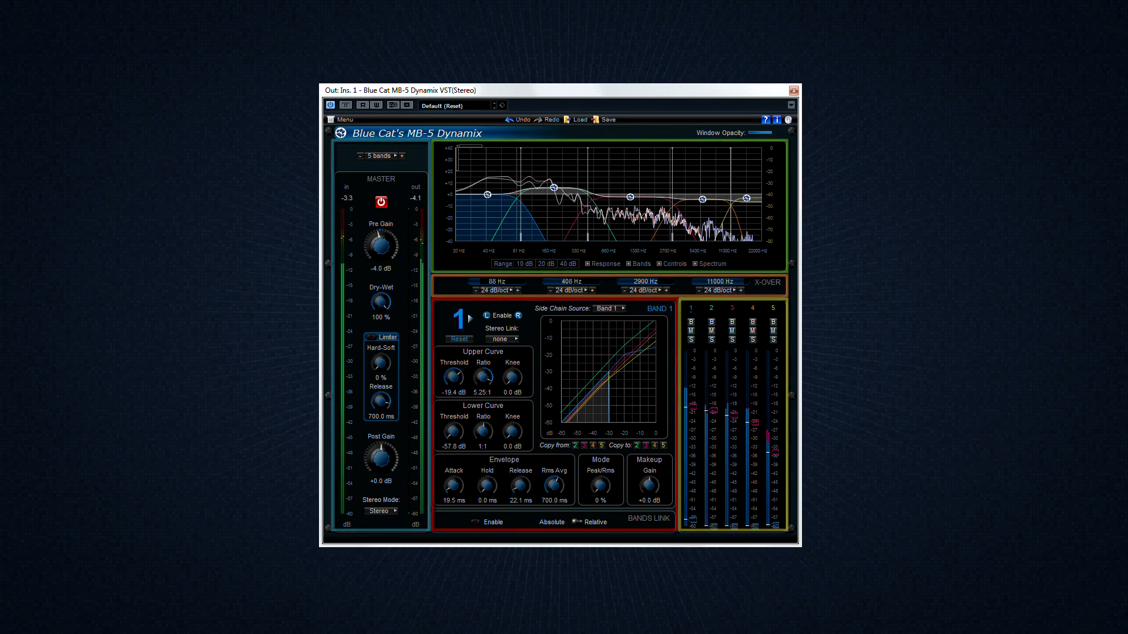
On the response graph, set band 2's gain to -5.0 dB, raise band 3, and set band 4 to -6.0 dB and the third crossover to 1782 Hz
left_click(470, 320)
left_click_drag(554, 189, 555, 200)
left_click_drag(634, 198, 691, 206)
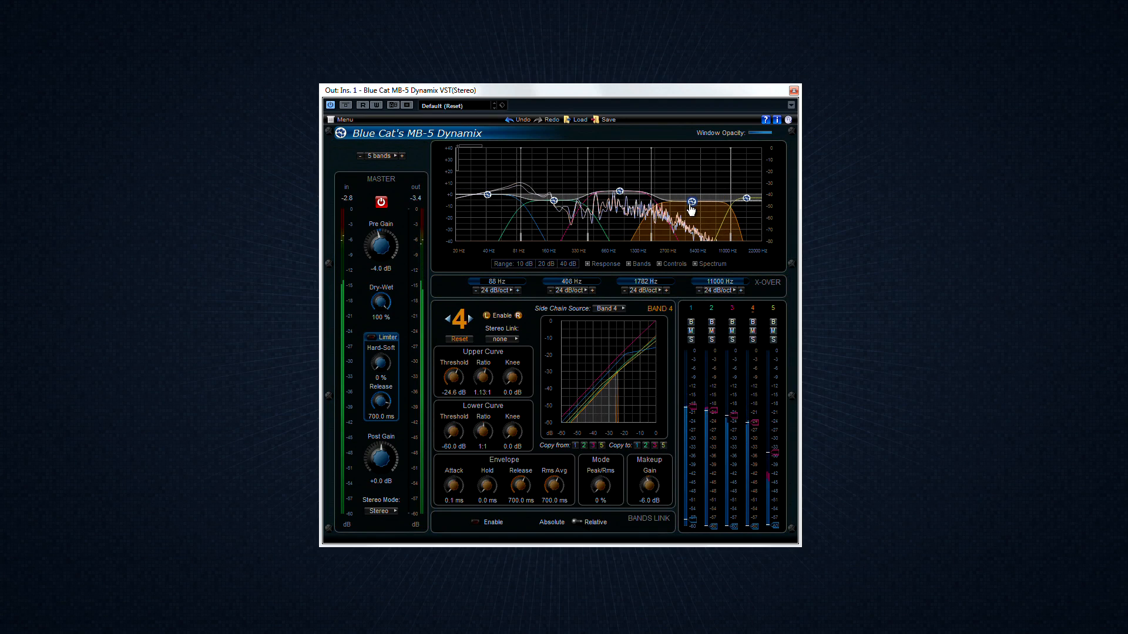
Undo the recent band gain and crossover changes one after another
left_click(519, 122)
left_click(519, 122)
left_click(519, 123)
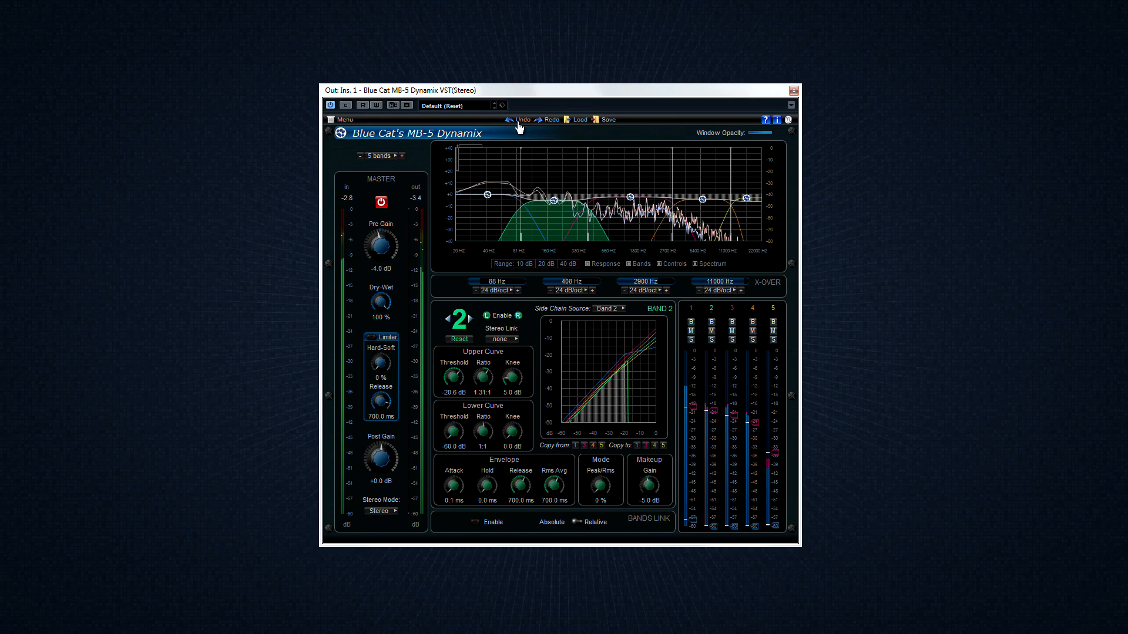
left_click(518, 123)
left_click(518, 123)
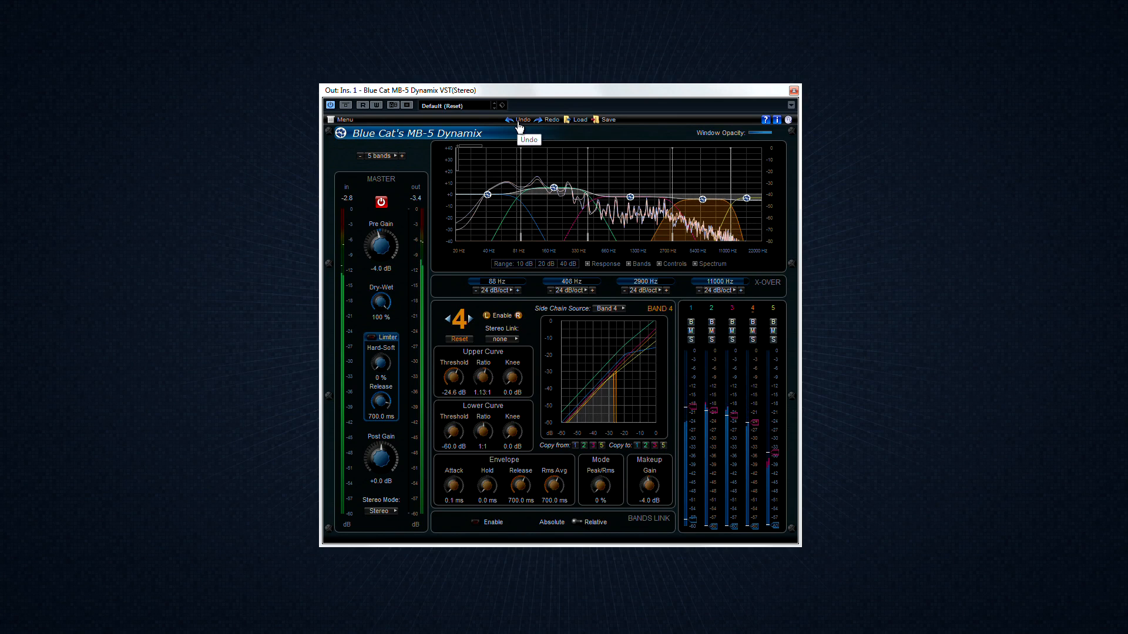
left_click(519, 123)
Redo all of the undone band gain and crossover changes
left_click(540, 123)
left_click(540, 124)
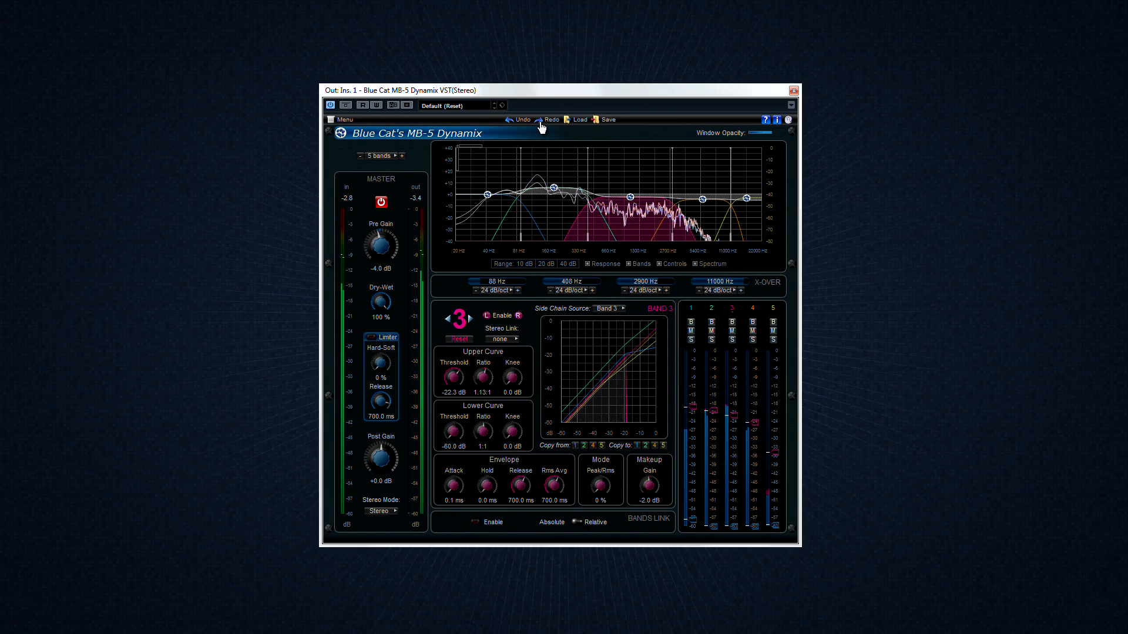
left_click(540, 123)
left_click(540, 124)
left_click(540, 123)
left_click(540, 124)
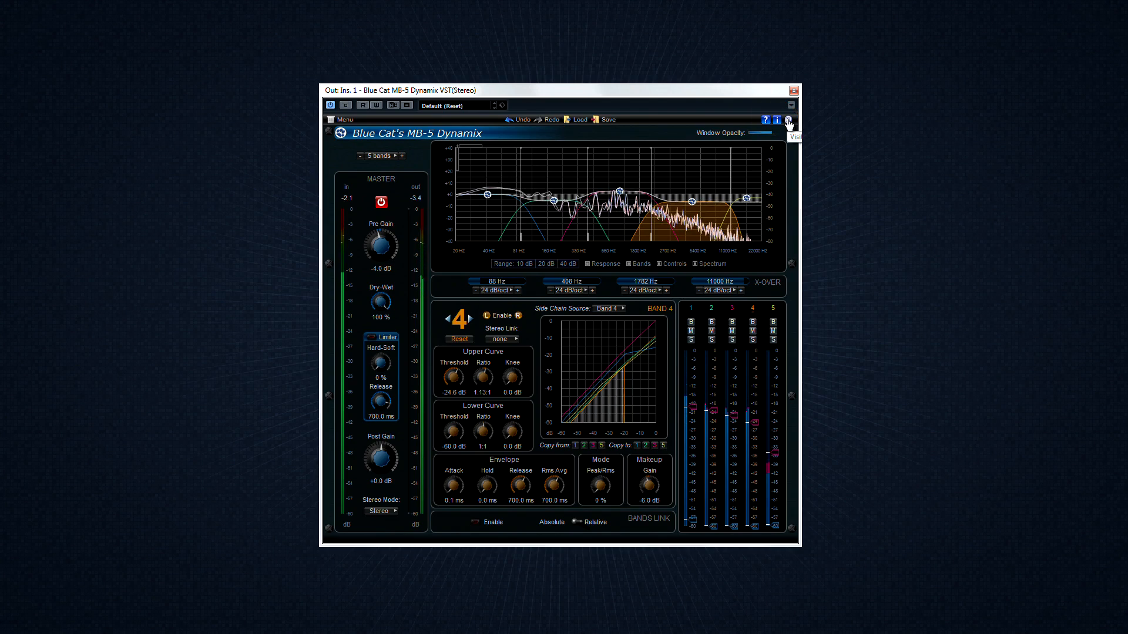
Try the window opacity control and reduce the number of bands to 2
mouse_move(770, 133)
left_mouse_down()
mouse_move(746, 133)
mouse_move(776, 130)
left_mouse_up()
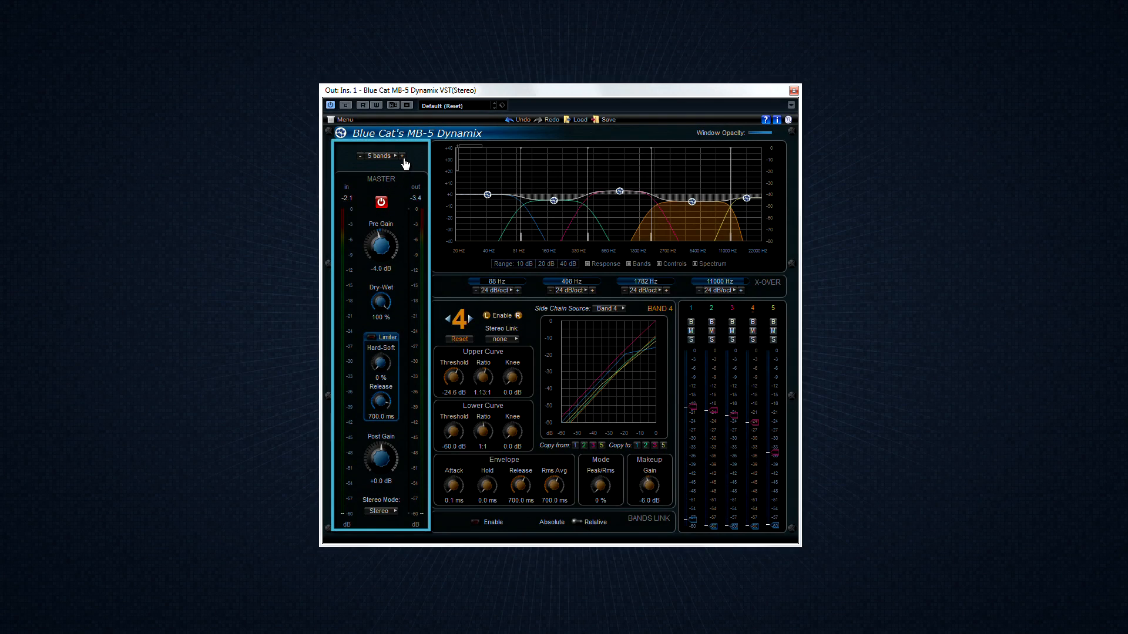
left_click(360, 156)
left_click(361, 156)
left_click(361, 156)
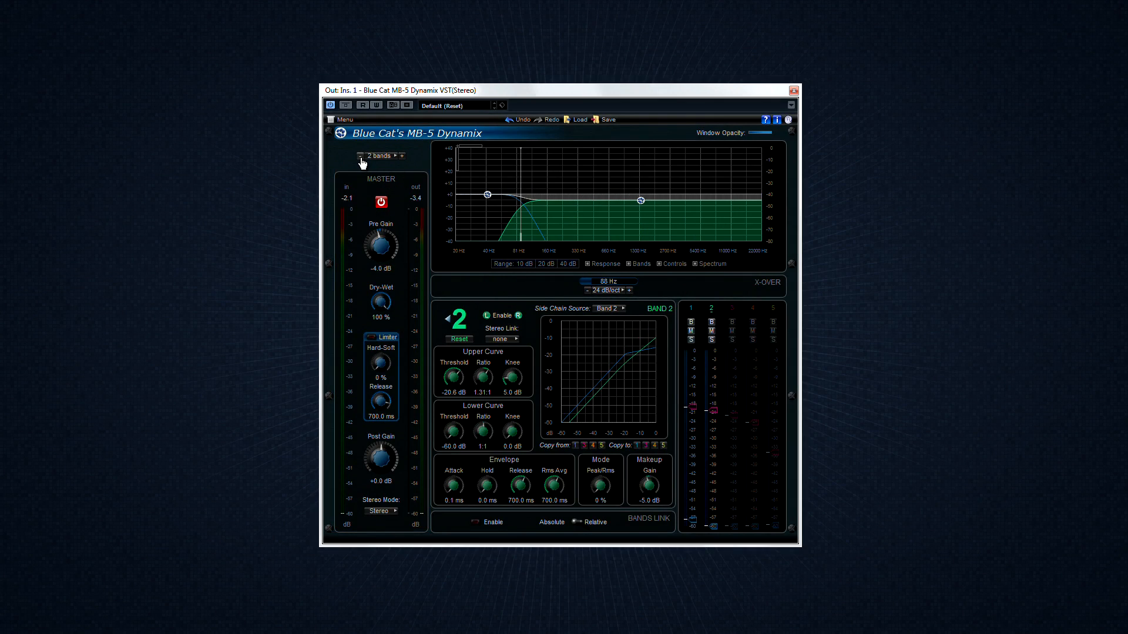
Start playback and increase the number of bands to 5
key("space")
left_click(401, 157)
left_click(402, 156)
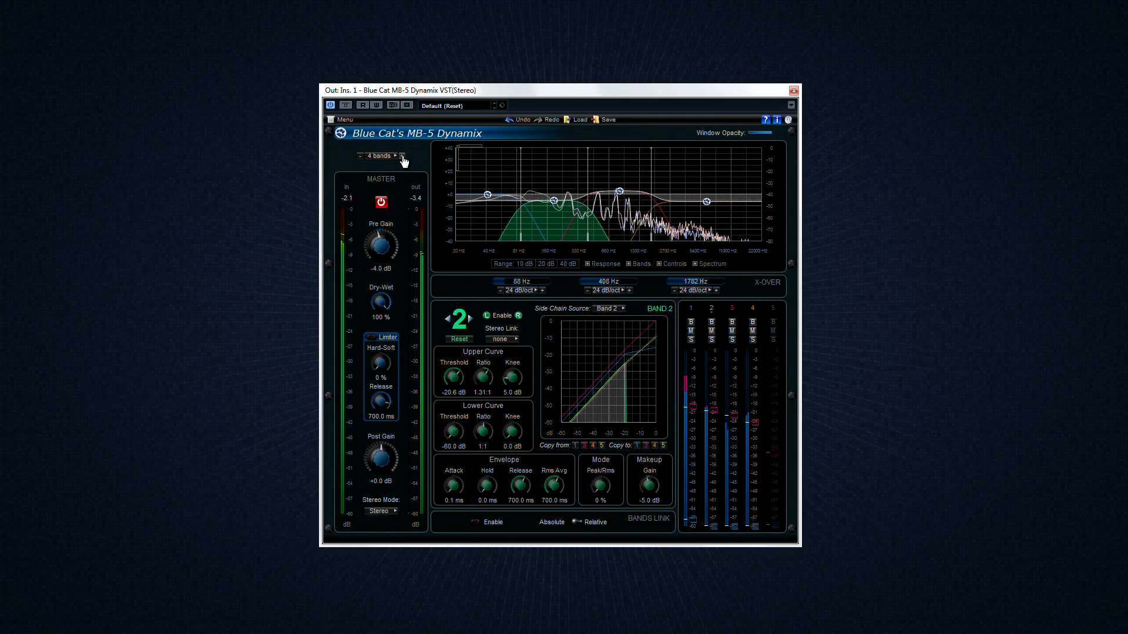
left_click(402, 156)
left_click(382, 157)
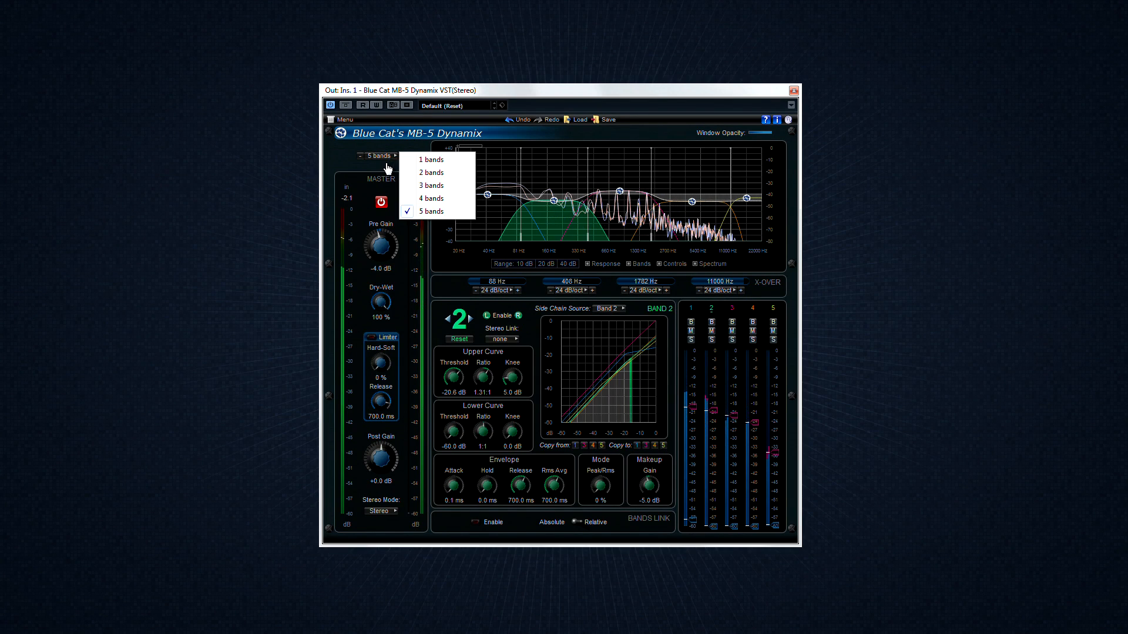
left_click(371, 178)
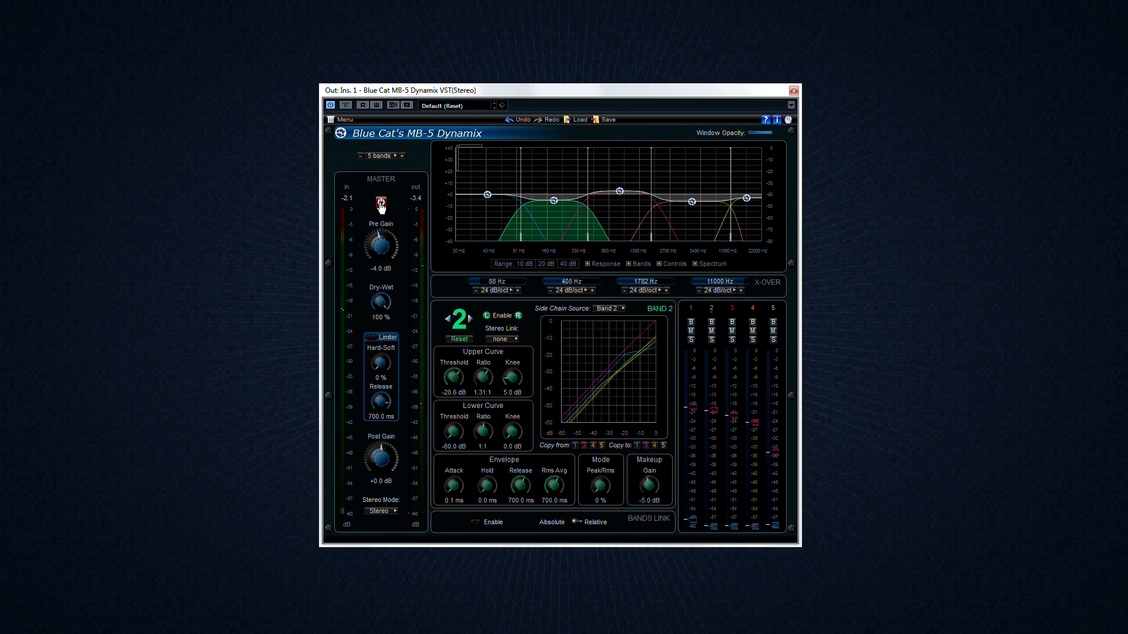
Toggle the plug-in's master bypass to compare the processed and unprocessed sound
left_click(380, 203)
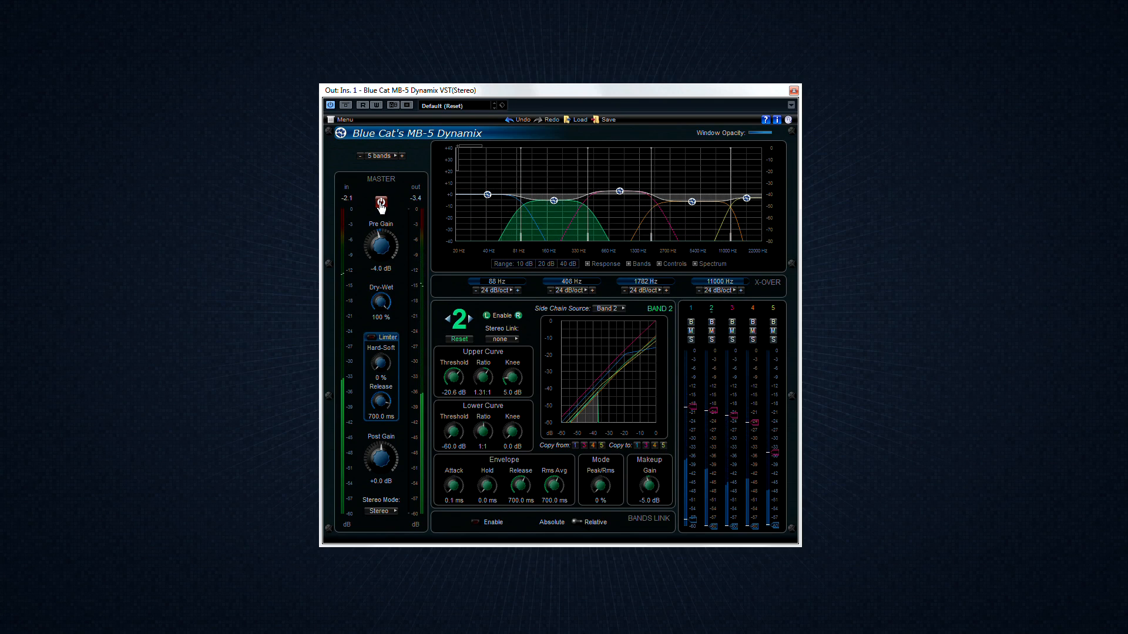
left_click(381, 203)
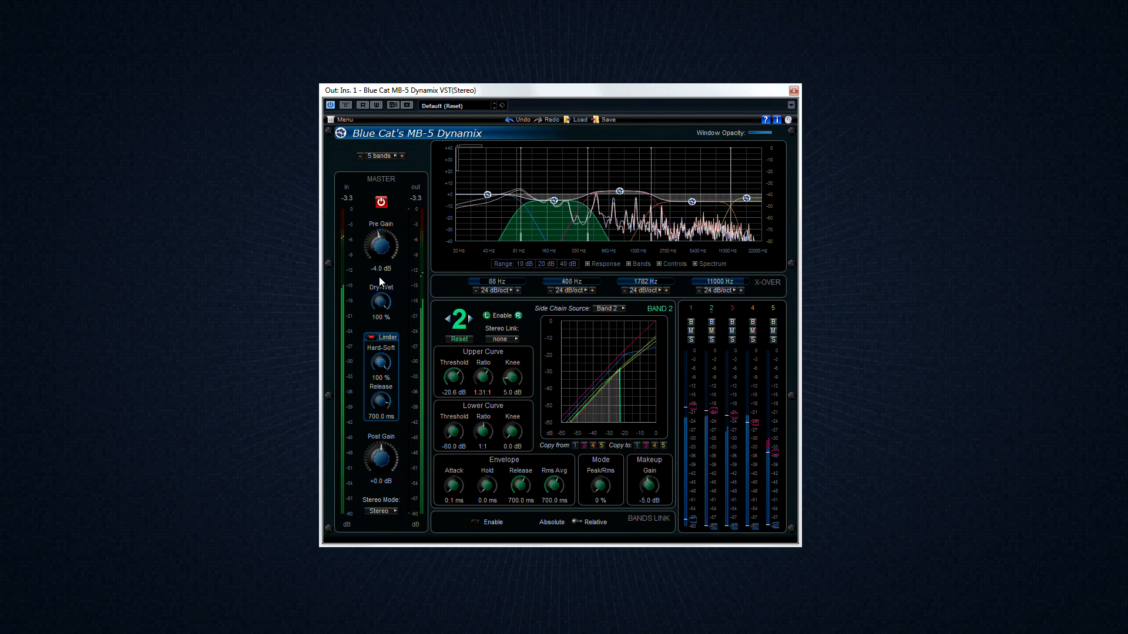
Set the limiter's Hard-Soft to 0 %, then the post gain to -19.0 dB and the pre gain to +18.0 dB
left_click_drag(379, 368, 379, 359)
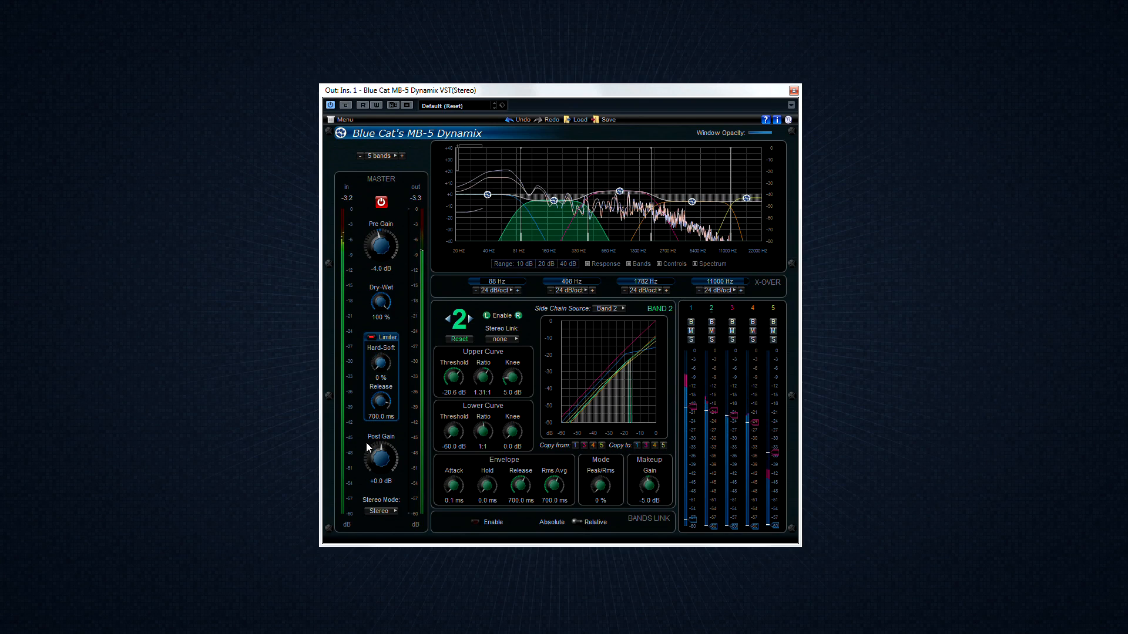
left_click_drag(375, 473, 377, 477)
left_click_drag(379, 239, 379, 230)
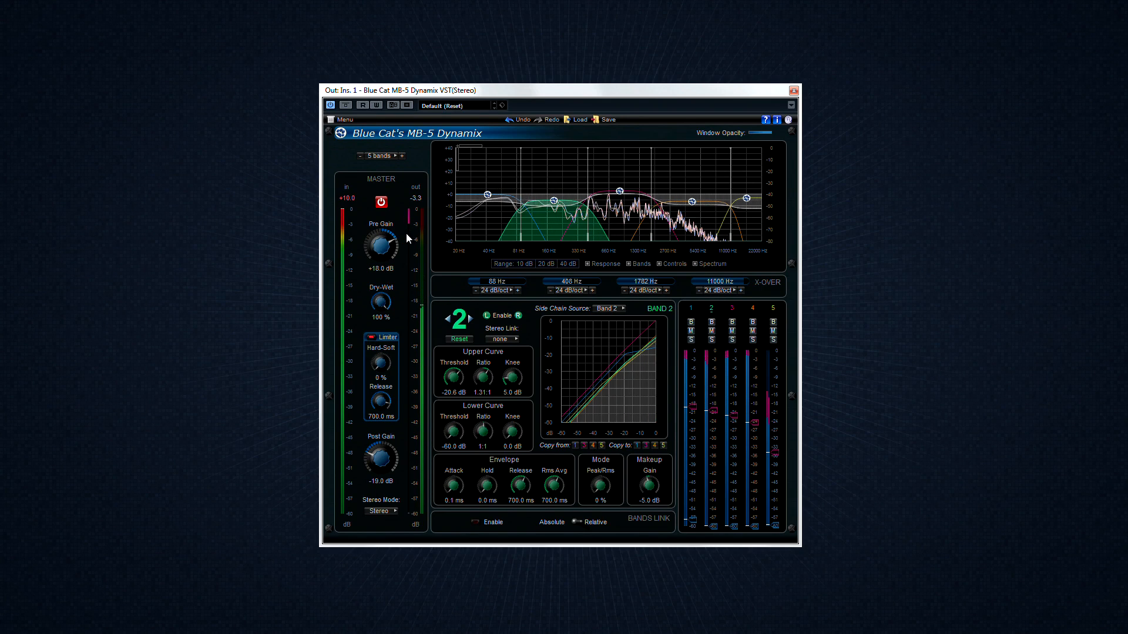
Set the limiter's Hard-Soft to 100 % and its release to 0.0 ms
left_click_drag(381, 370, 381, 352)
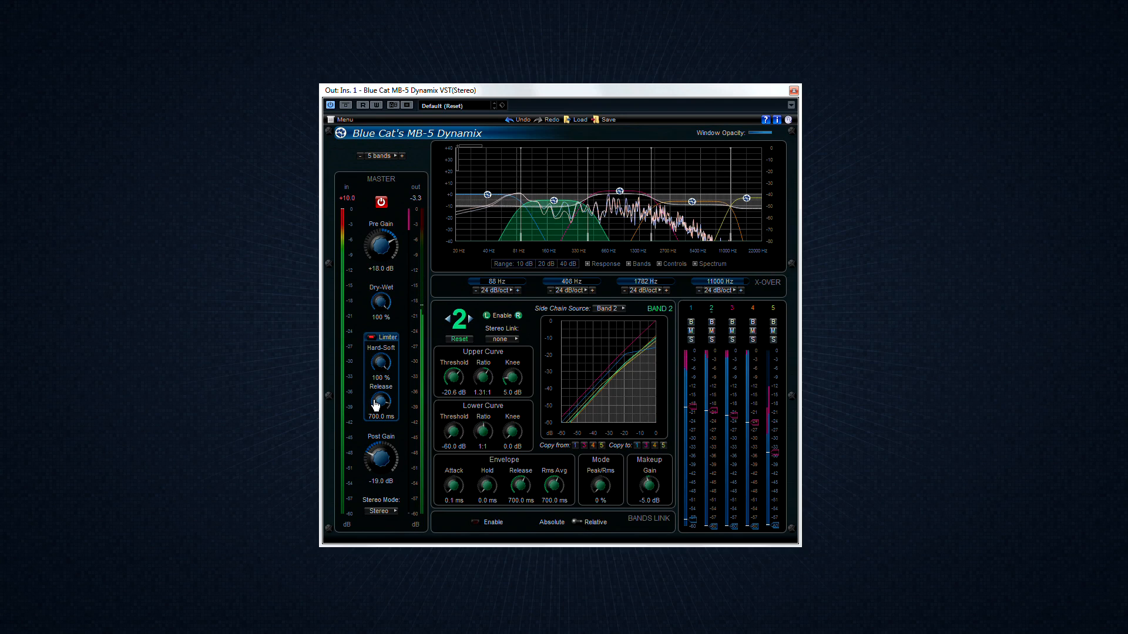
left_click_drag(382, 408, 386, 399)
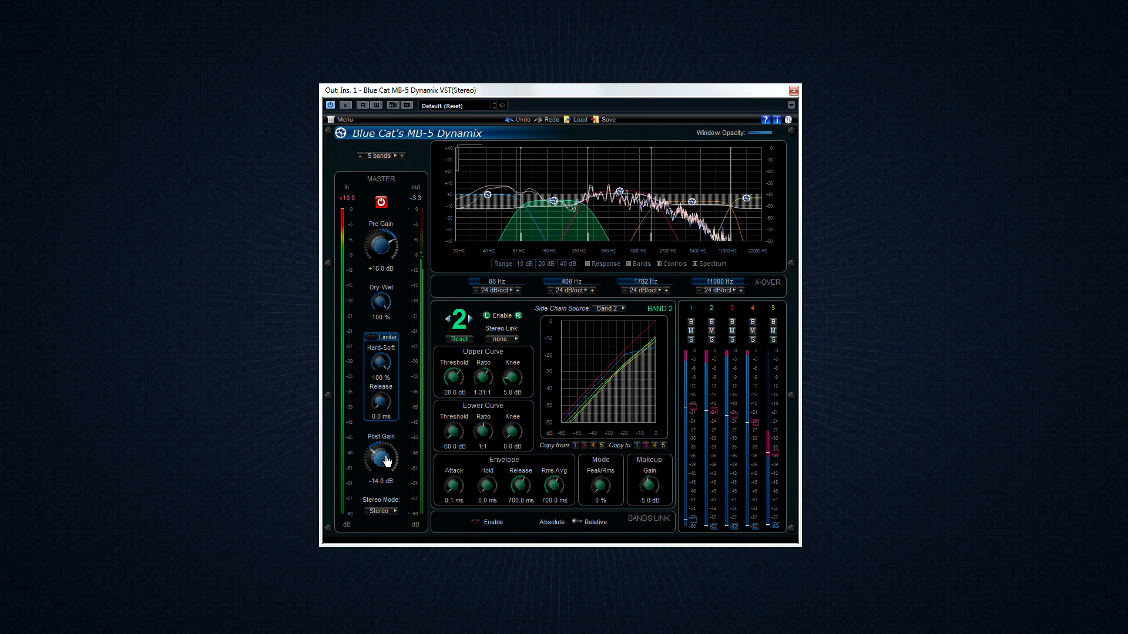
Try the Mid-Side stereo mode with the master pre gain at +9.0 dB, and return the mode to Stereo
left_click(395, 512)
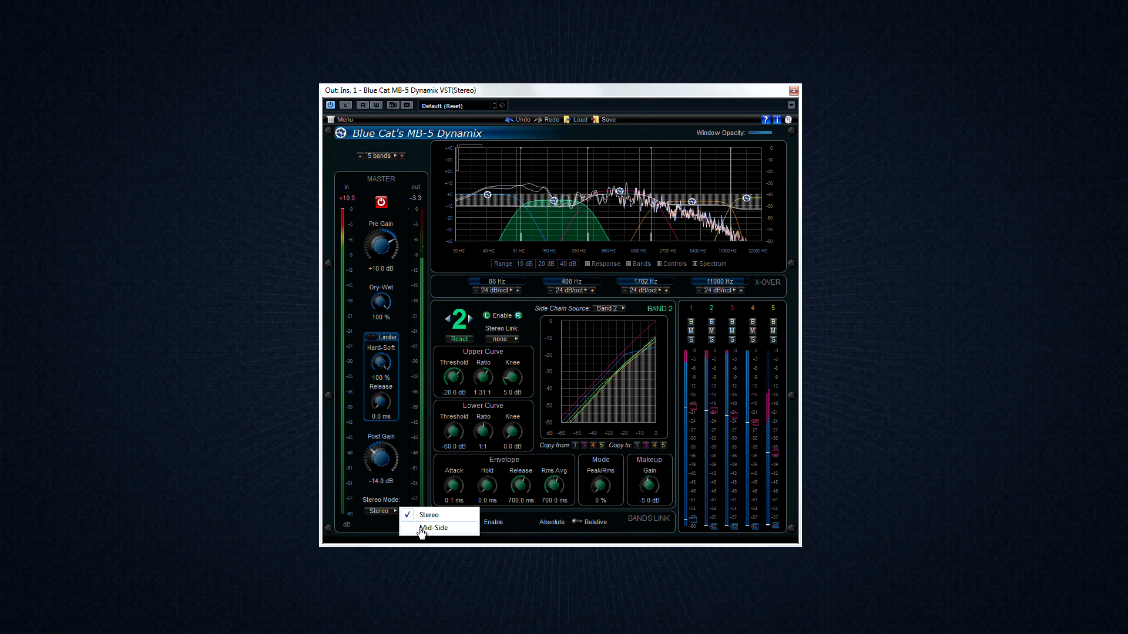
left_click(421, 528)
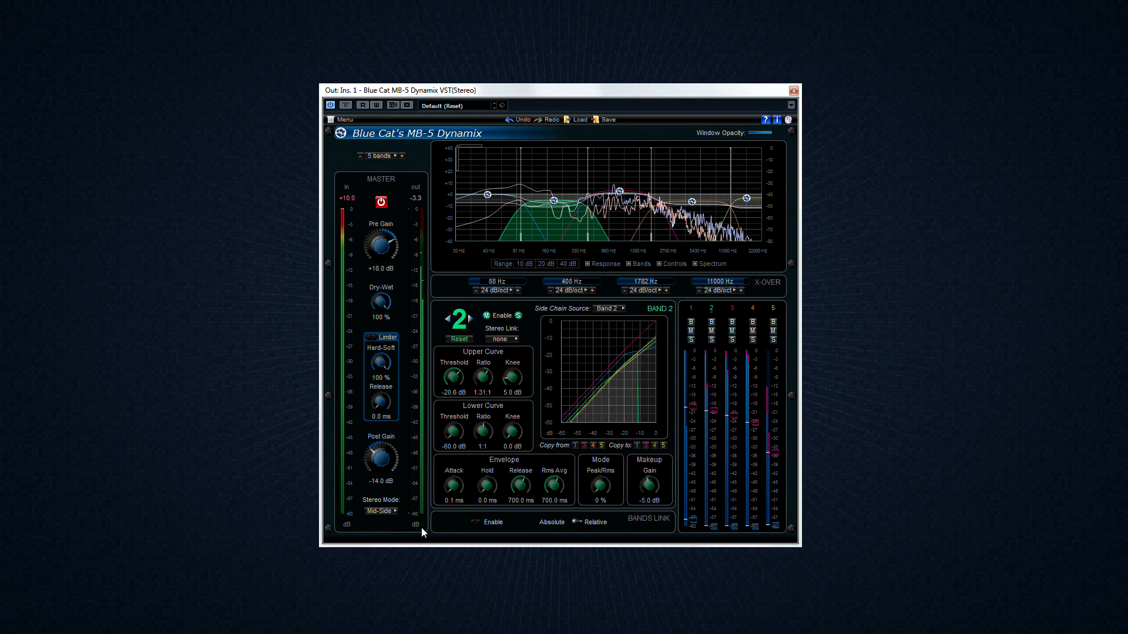
scroll(389, 264, "down", 6)
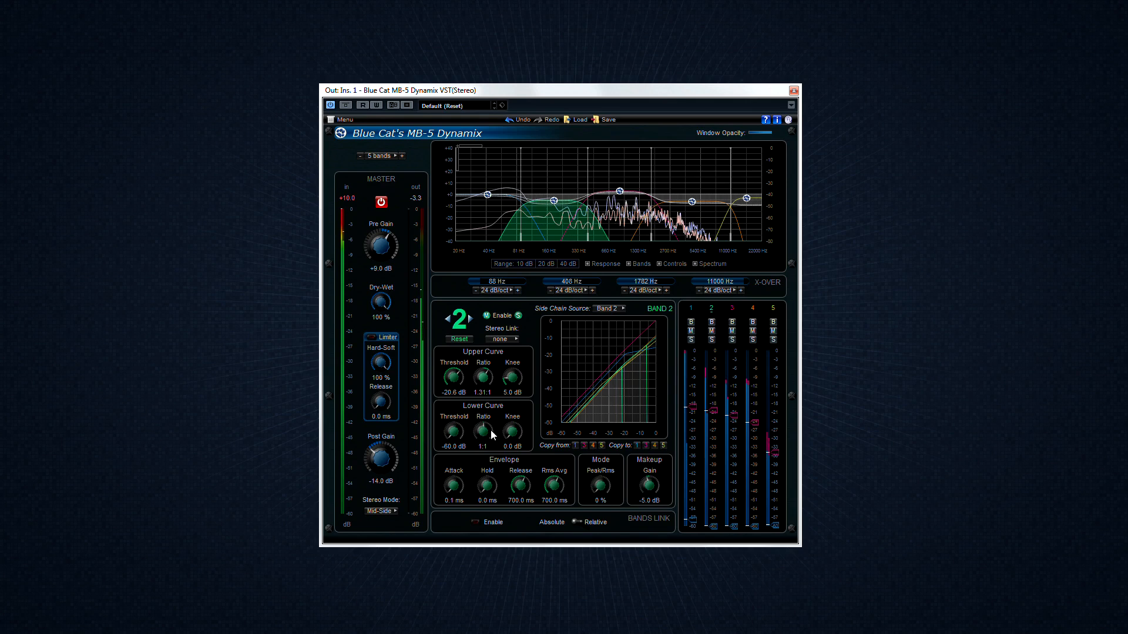
left_click(386, 512)
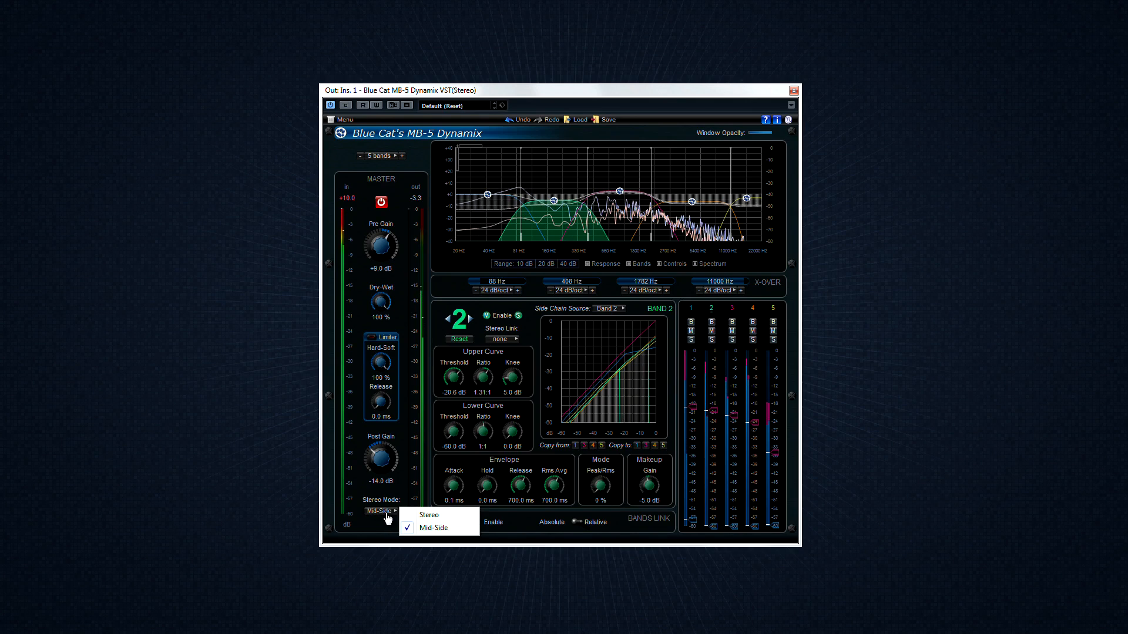
left_click(428, 516)
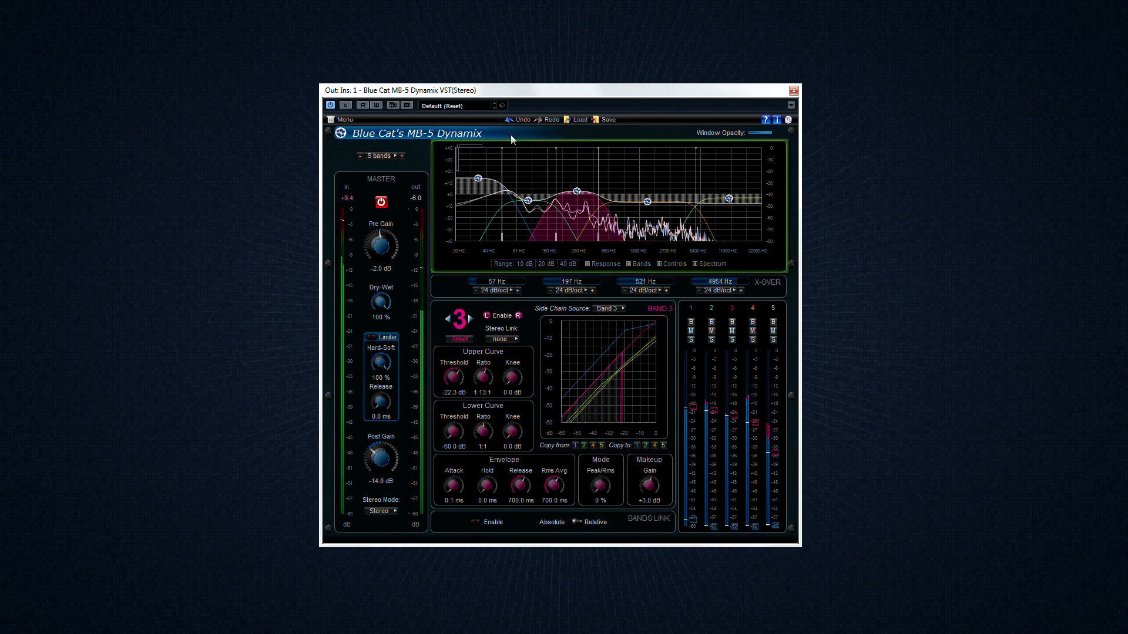
Zoom in on the band 3 region of the response graph and reset the zoom to the full range
left_click_drag(578, 207, 633, 215)
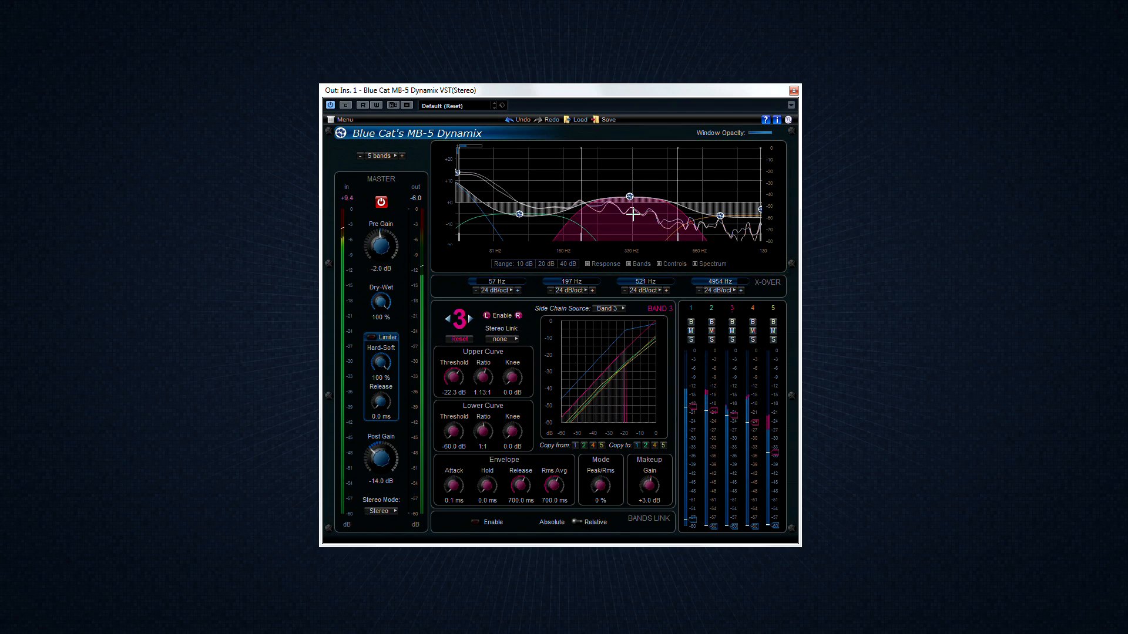
double_click(603, 186)
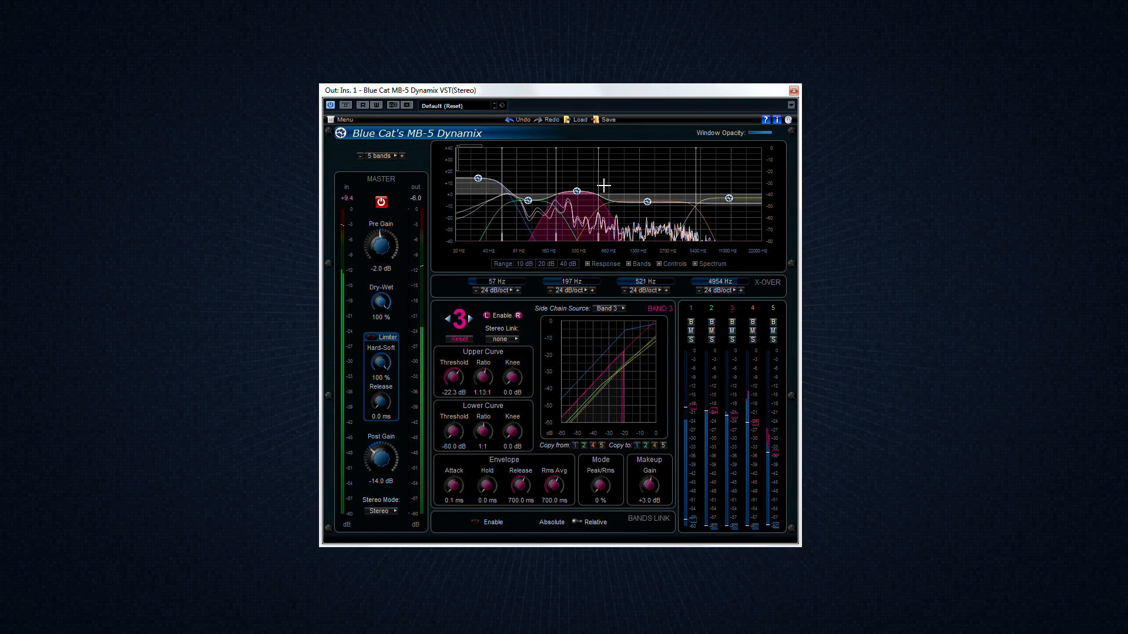
left_click_drag(458, 165, 453, 142)
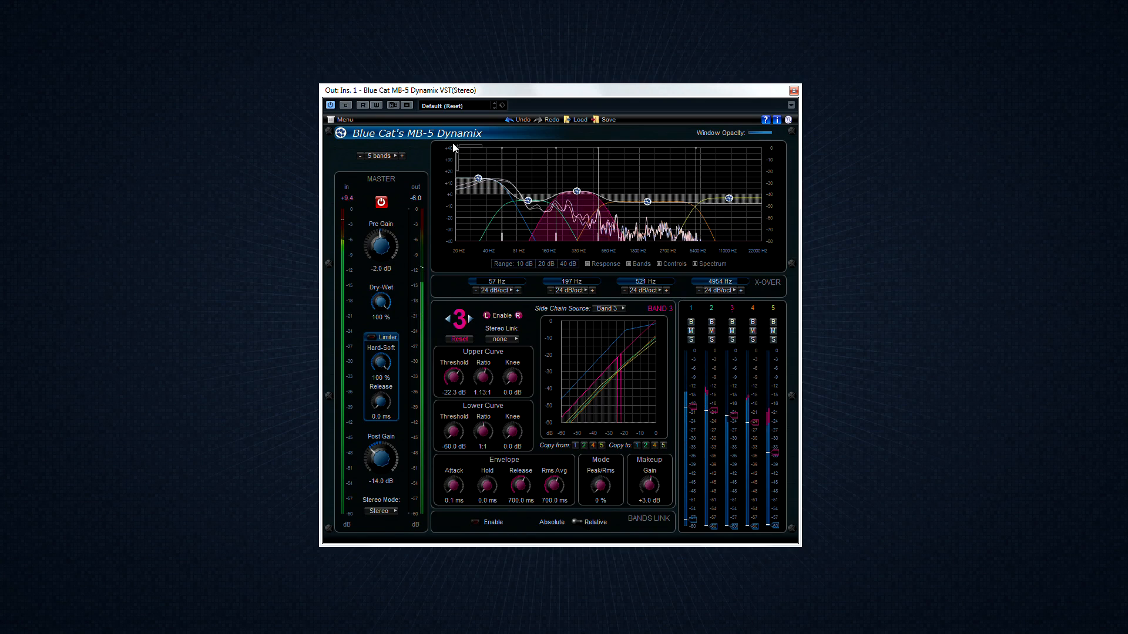
Go through the response graph's 10 dB, 20 dB and 40 dB range presets
left_click(526, 264)
left_click(541, 265)
left_click(566, 265)
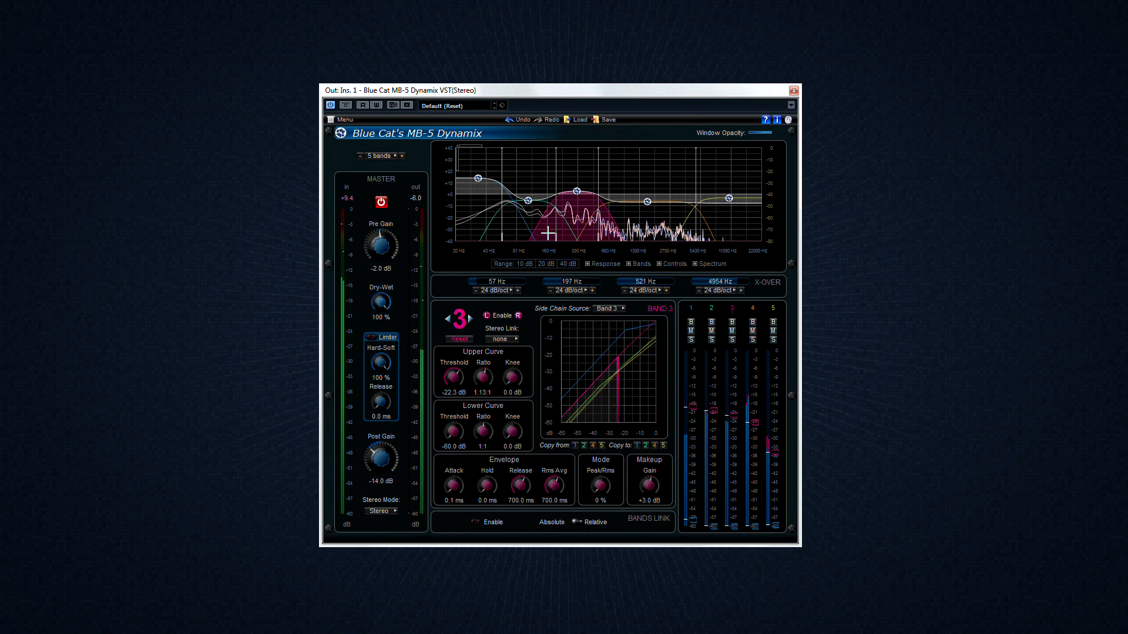
Move the crossover between bands 2 and 3 to 148 Hz and set the stereo mode to Mid-Side
left_click_drag(555, 212, 543, 220)
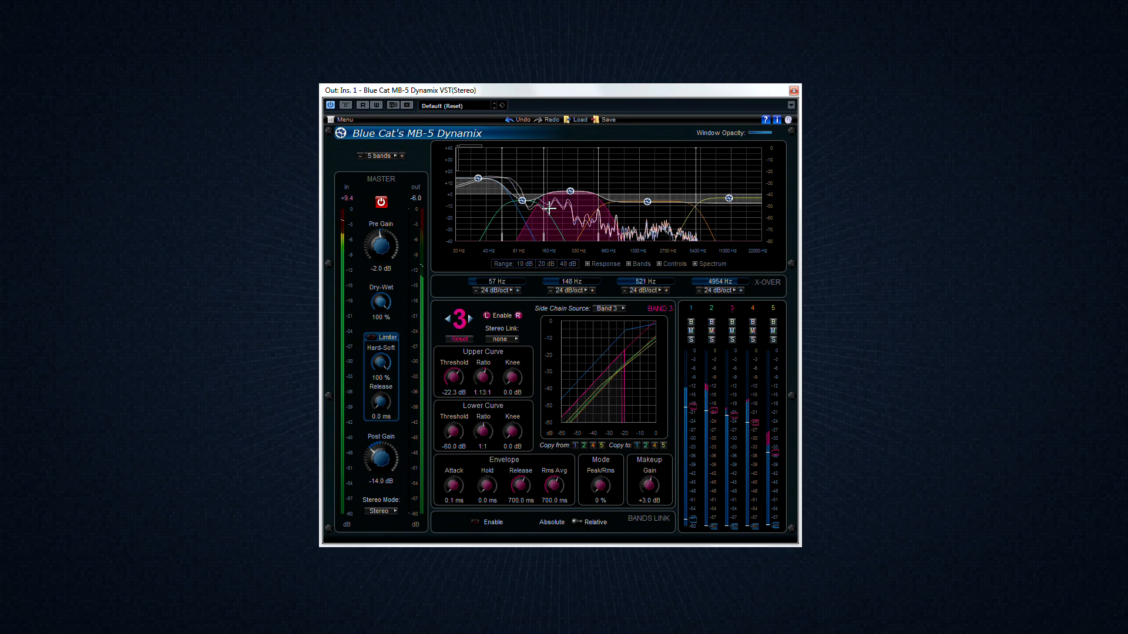
left_click_drag(532, 171, 637, 232)
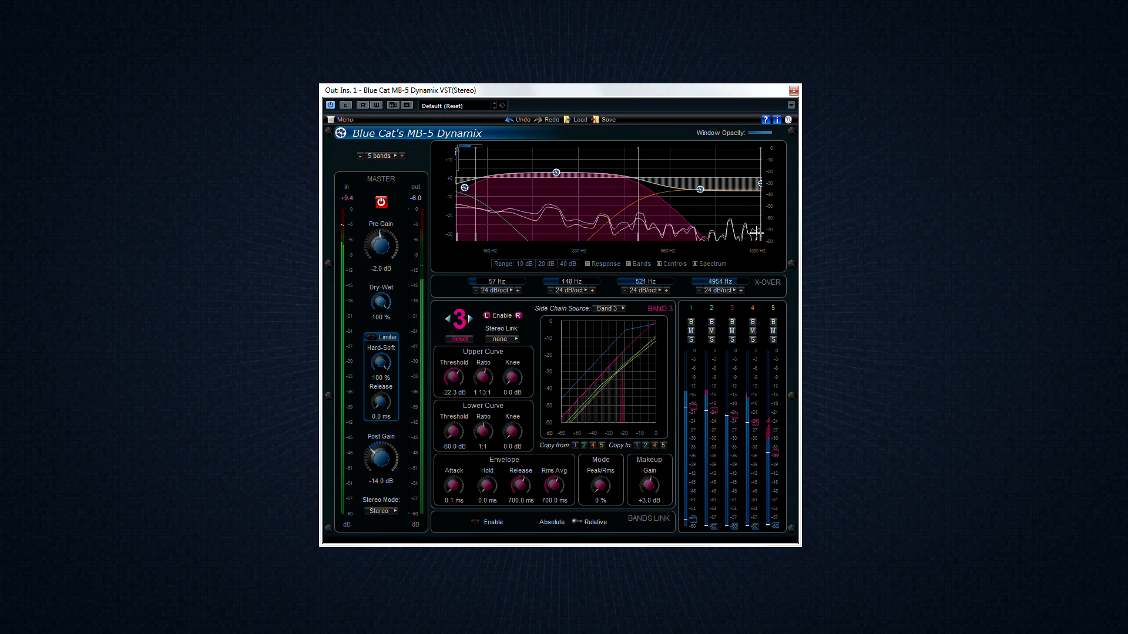
left_click(395, 512)
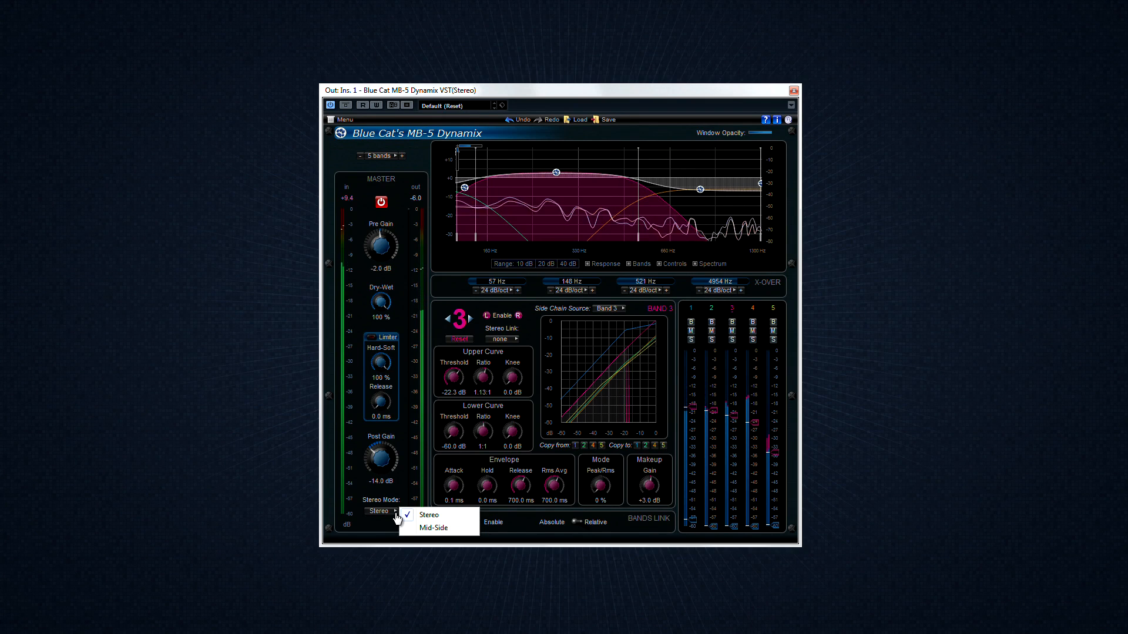
left_click(429, 528)
double_click(658, 215)
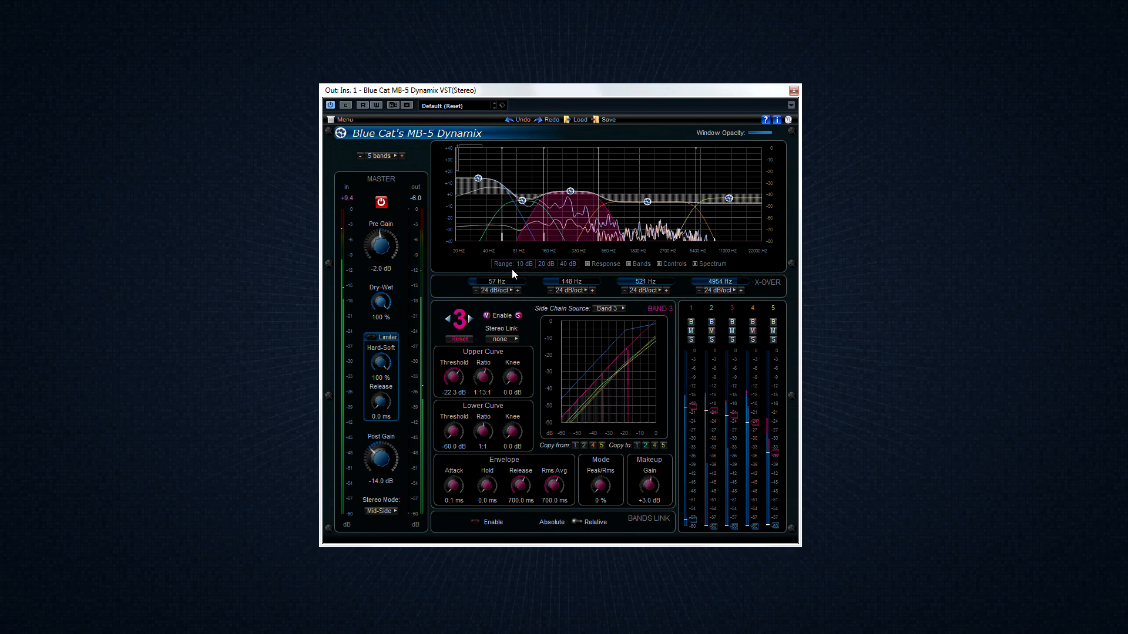
Set the crossover between bands 1 and 2 to 97 Hz with a 54 dB/oct slope
left_click_drag(478, 283, 489, 284)
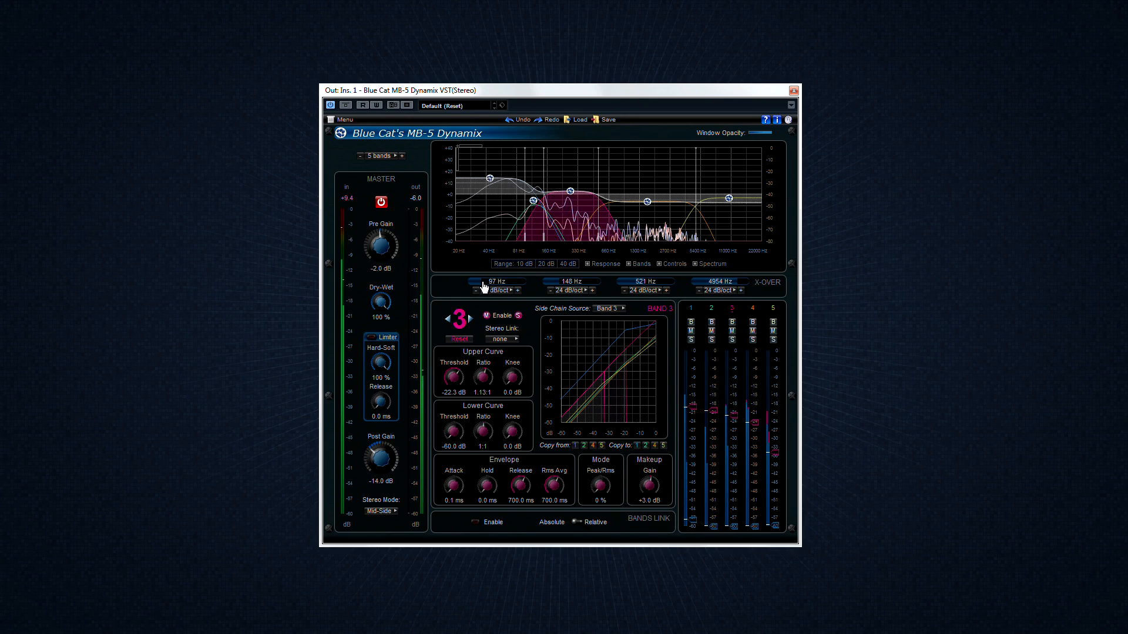
left_click(491, 290)
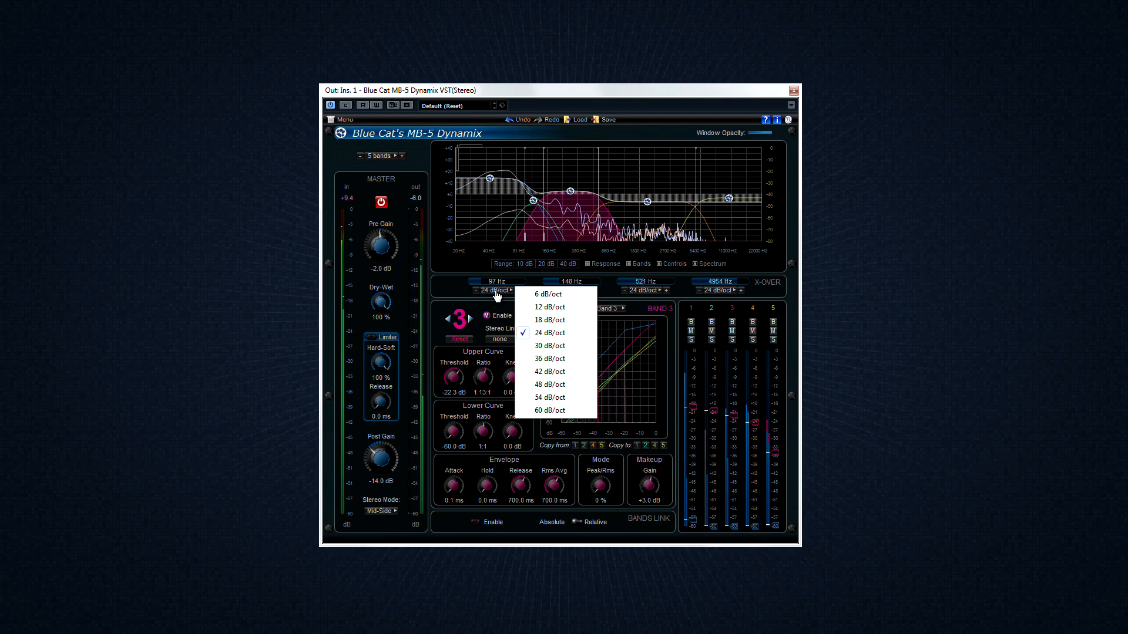
left_click(539, 397)
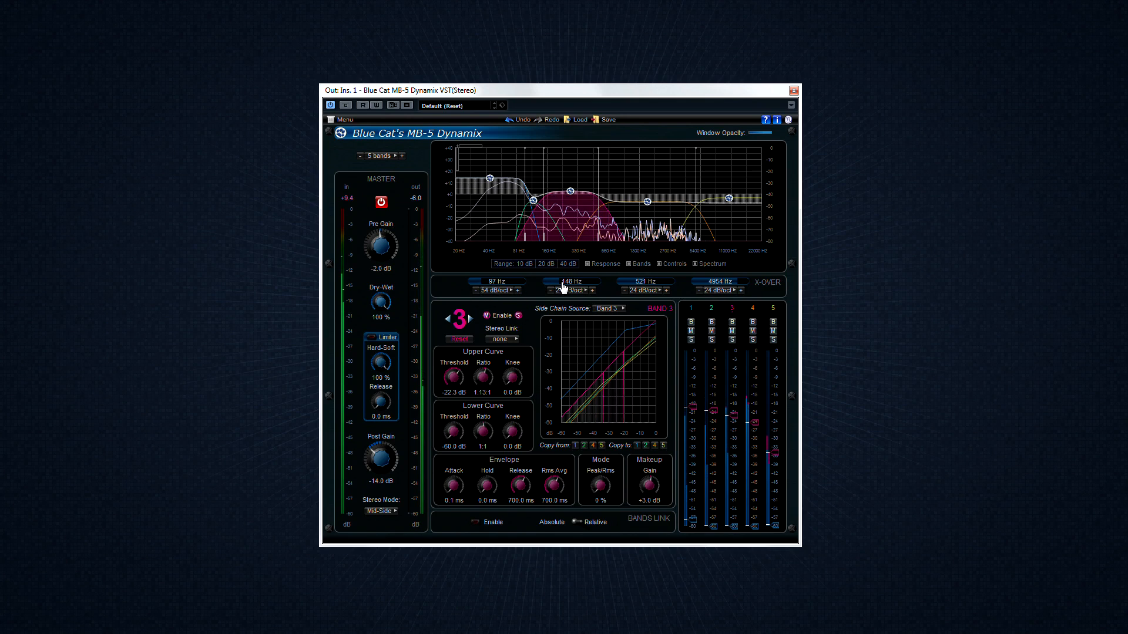
Set the band 2-3 crossover frequency to 153 Hz and the band 3-4 crossover frequency to 303 Hz
left_click_drag(561, 283, 562, 284)
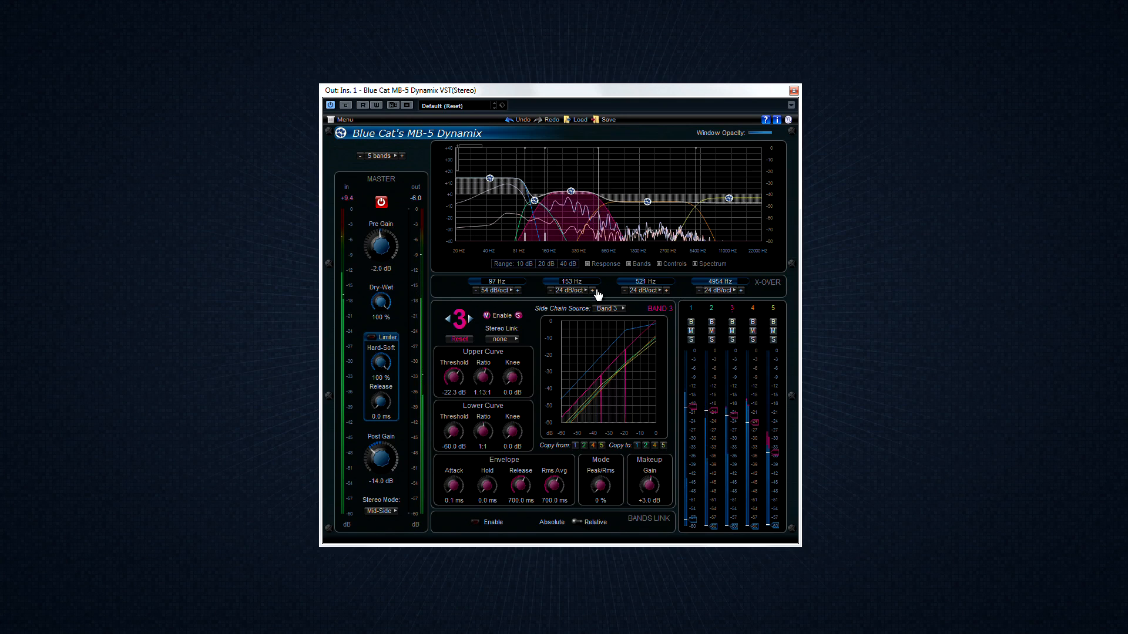
double_click(640, 281)
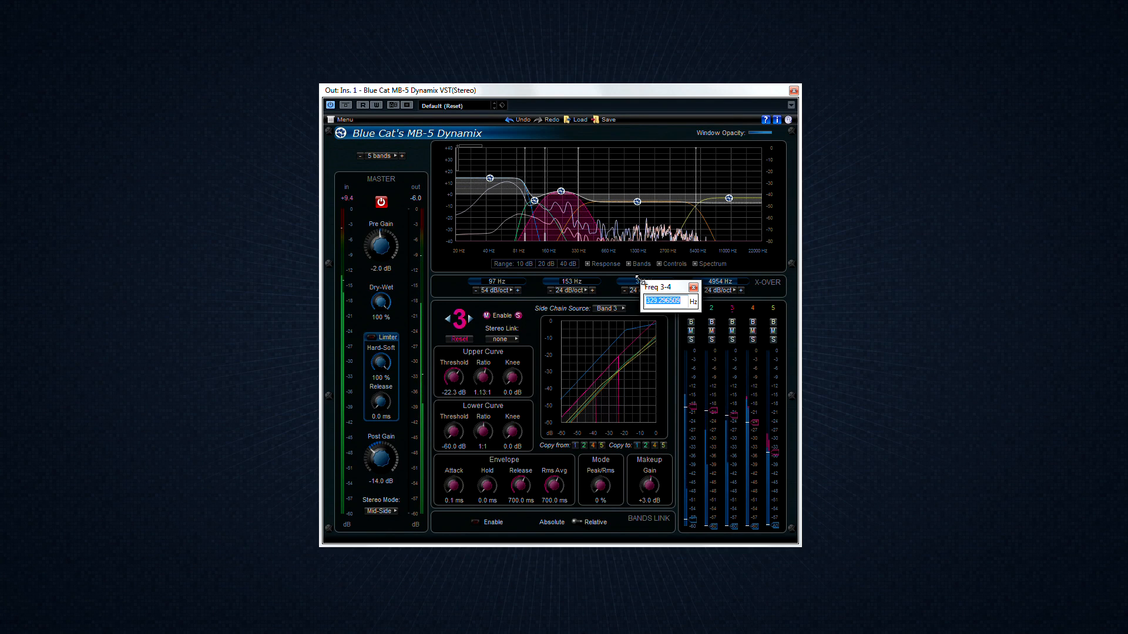
type("303")
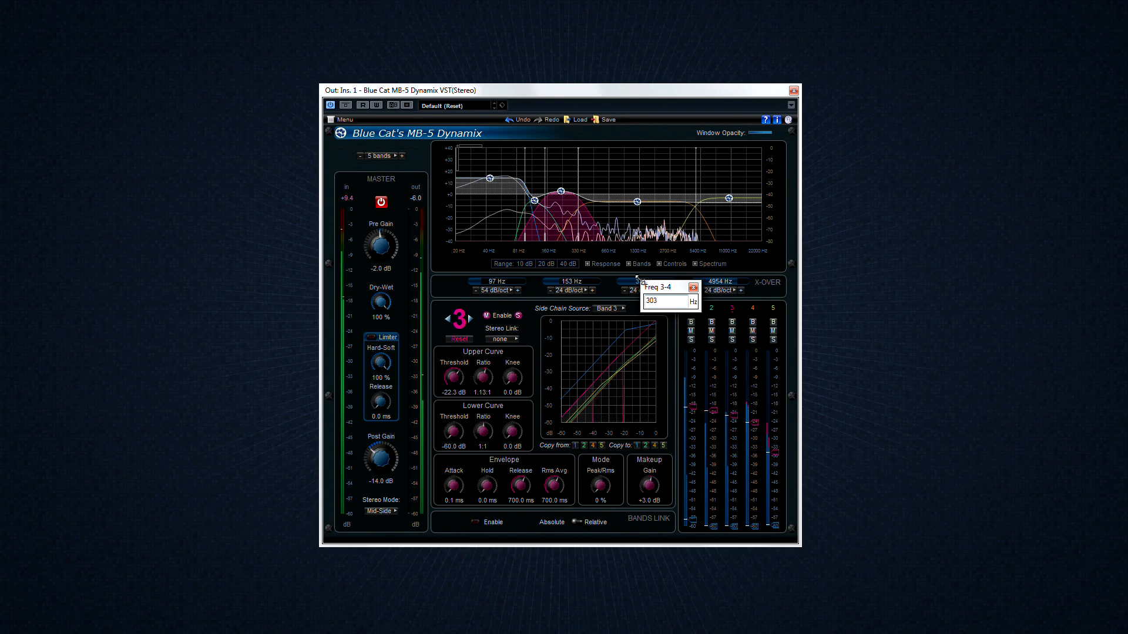
key("Return")
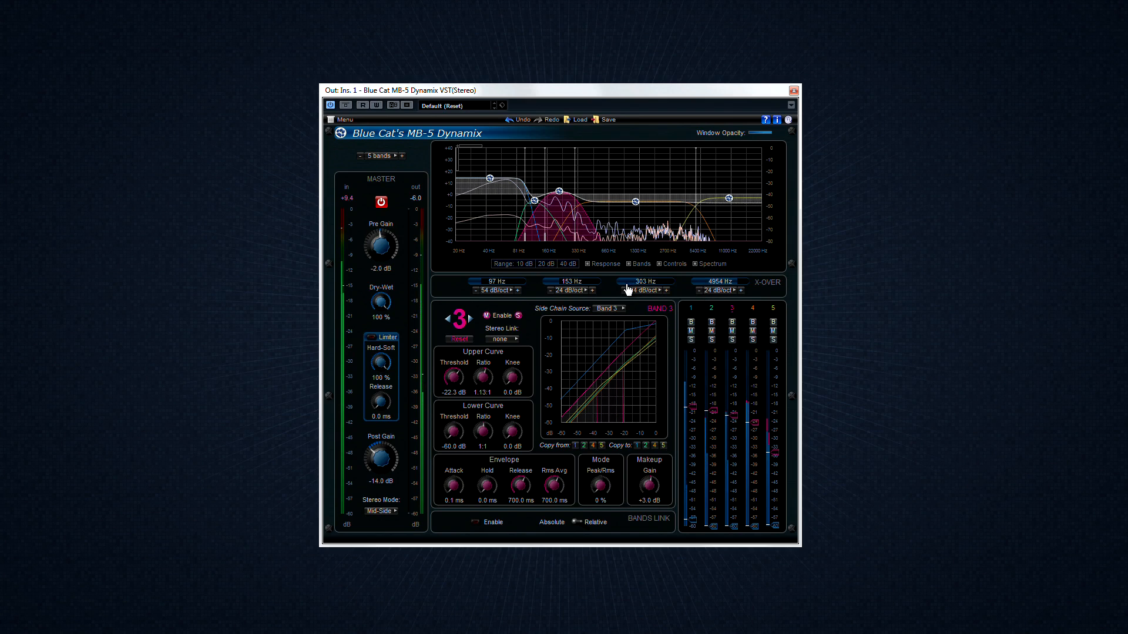
Set the 153 Hz crossover's slope to 12 dB/oct and the 303 Hz crossover's slope to 54 dB/oct
left_click(584, 290)
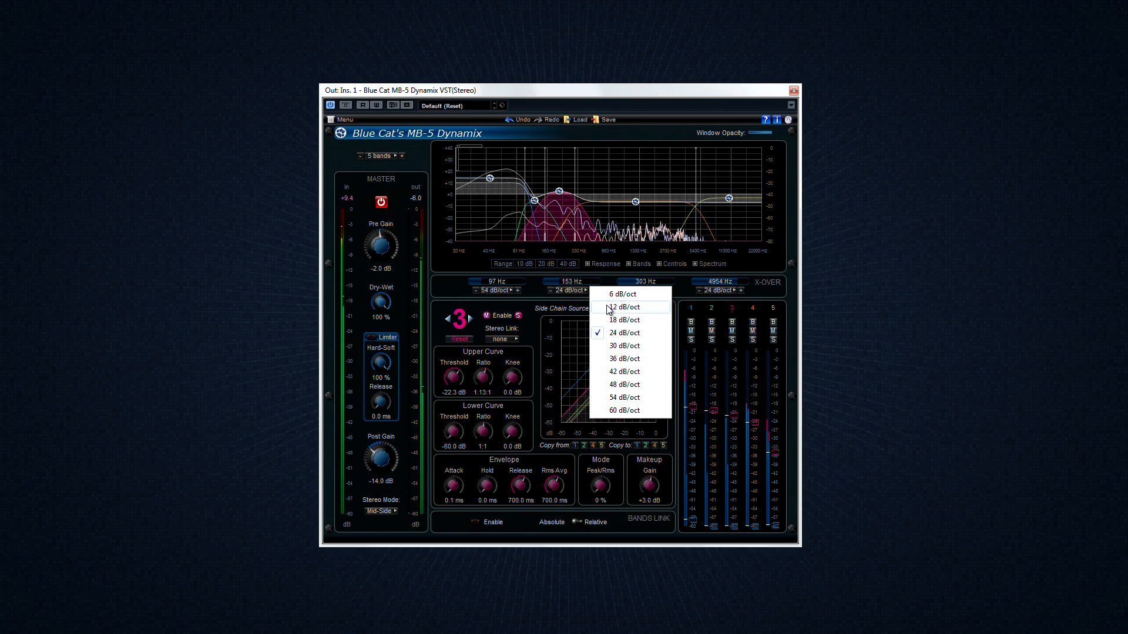
left_click(605, 308)
left_click(646, 290)
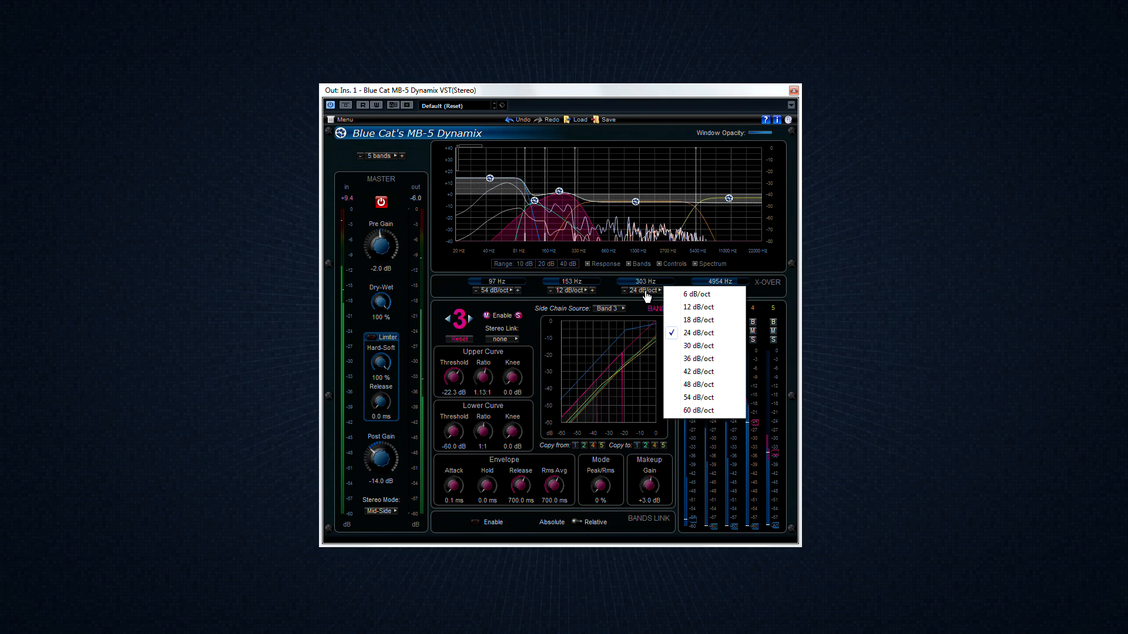
left_click(695, 398)
Compare a 24 dB/oct slope with the 54 dB/oct slope on the 303 Hz crossover
left_click_drag(510, 185, 627, 238)
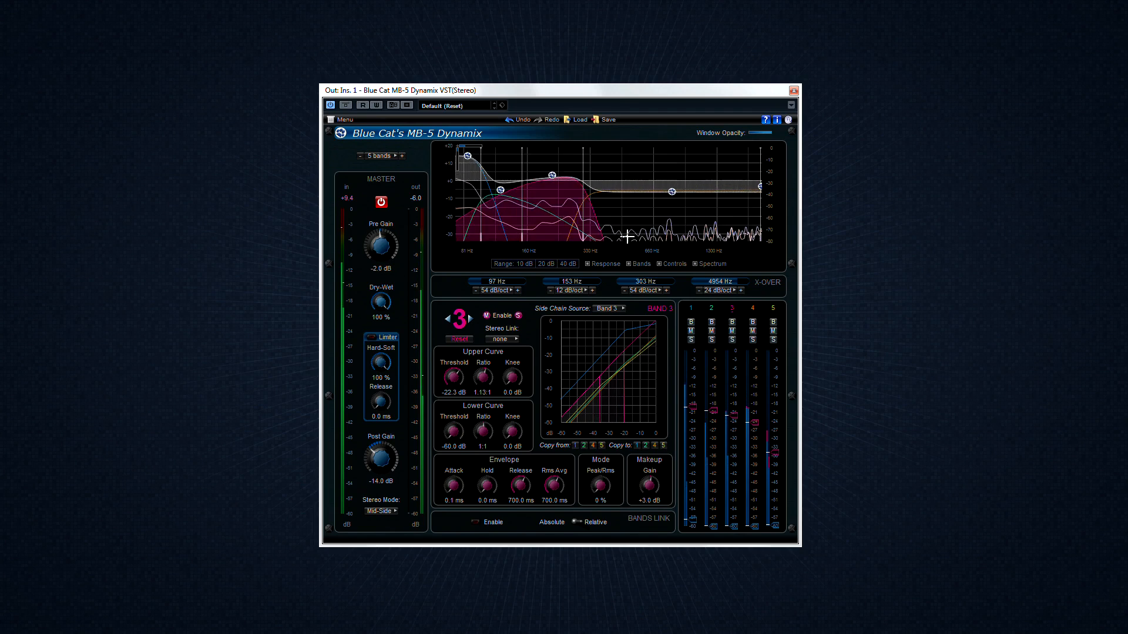
left_click(647, 291)
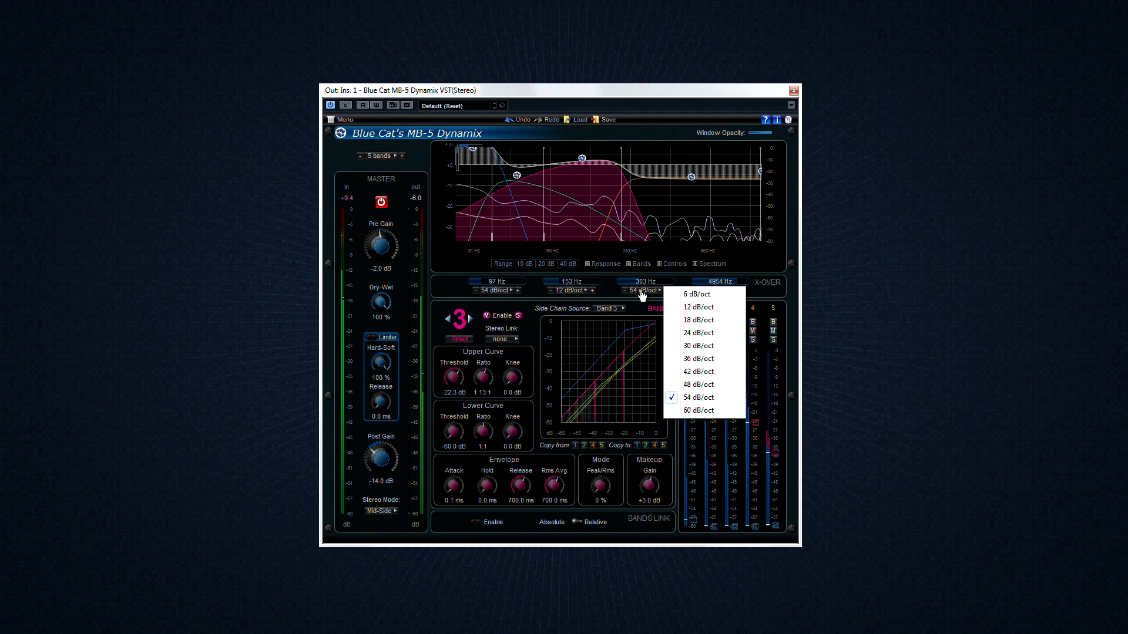
left_click(678, 332)
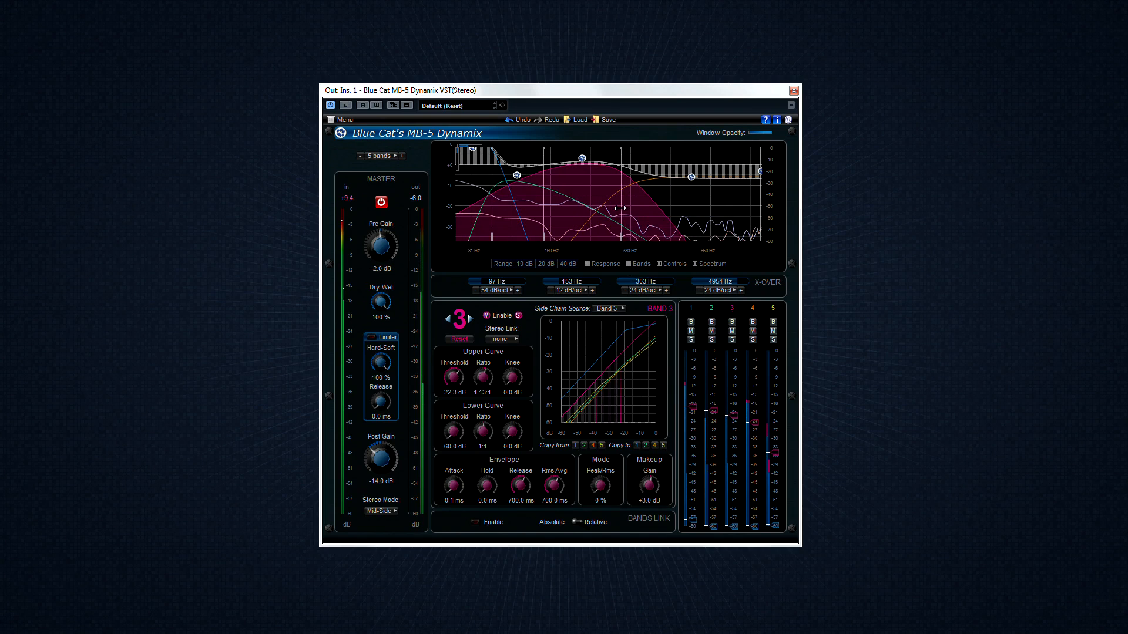
left_click(660, 291)
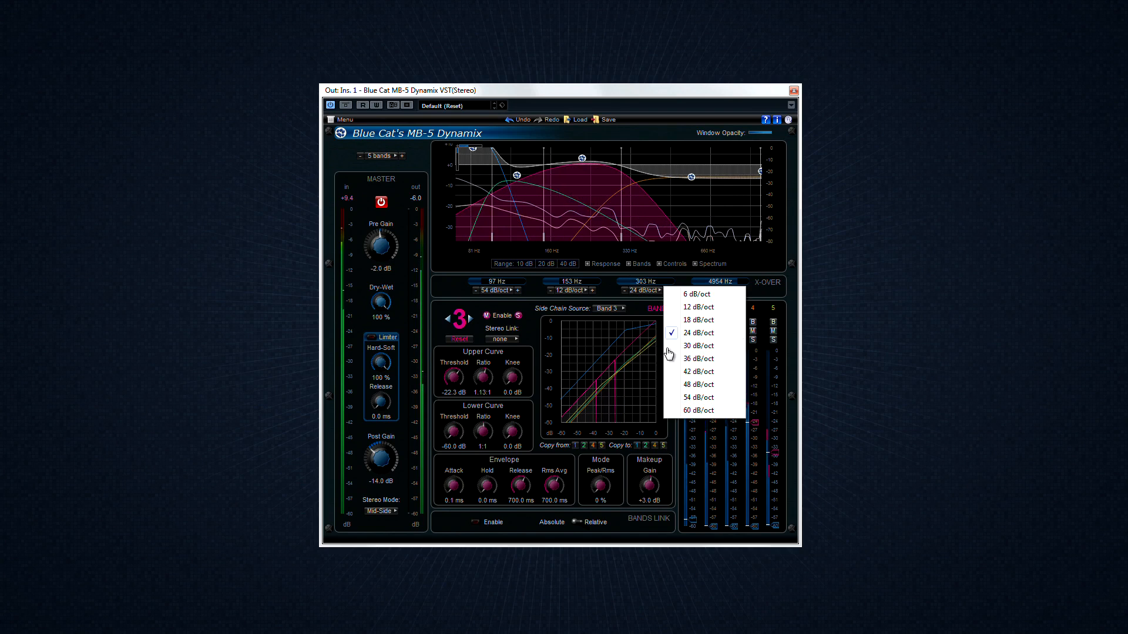
left_click(678, 397)
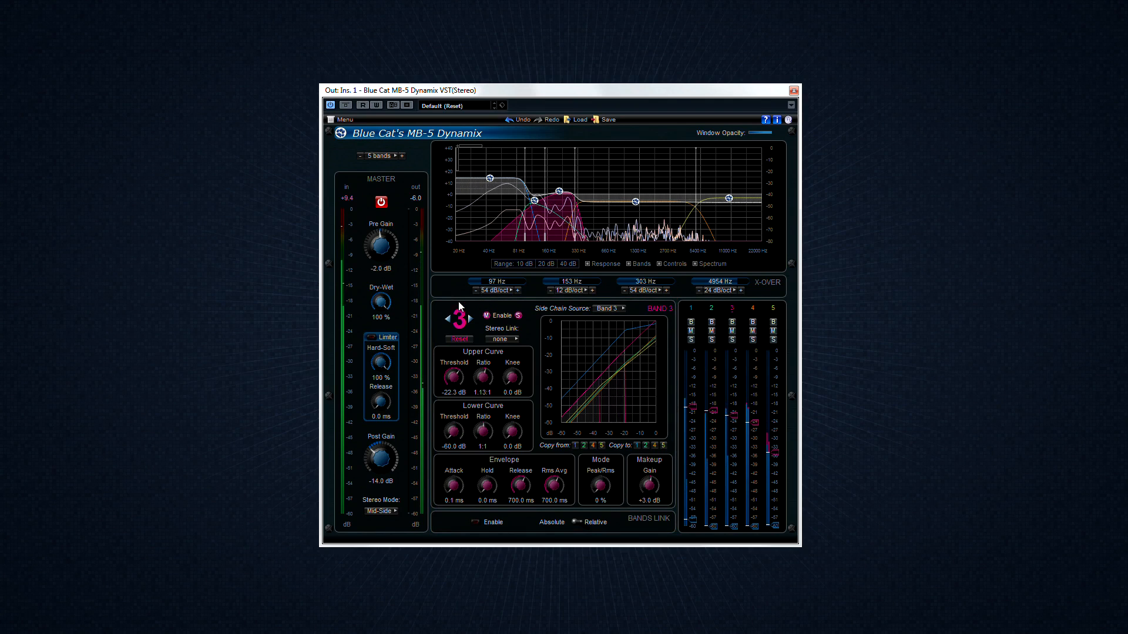
Go through the bands with the band selector, the graph's control points and the band numbers to view each band's settings
left_click(448, 319)
left_click(448, 319)
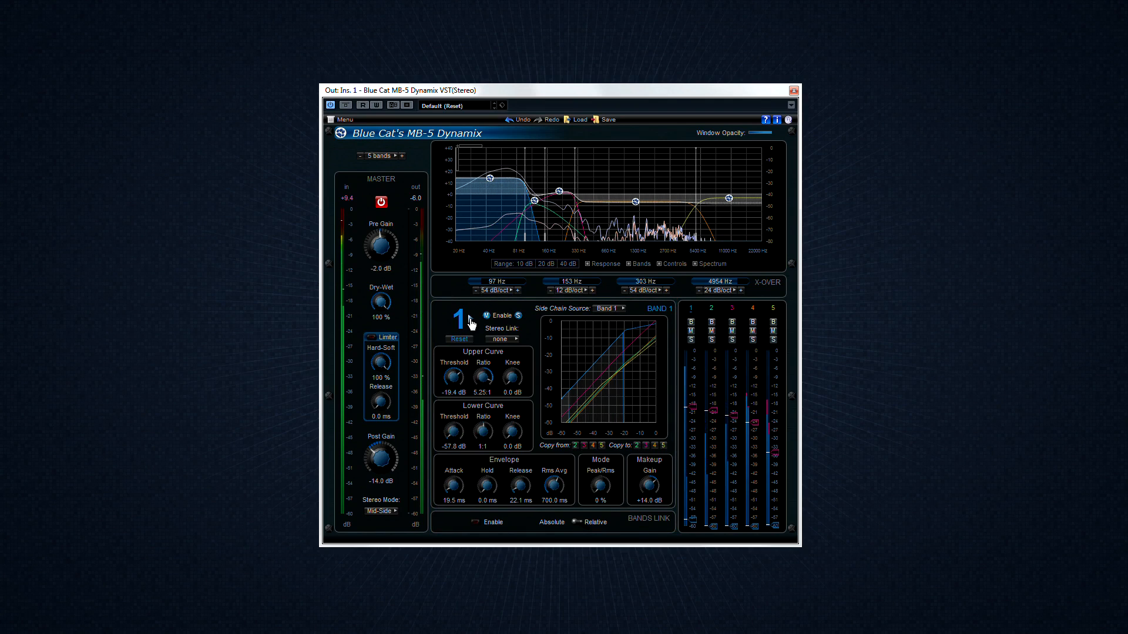
left_click(471, 319)
left_click(470, 319)
left_click(470, 319)
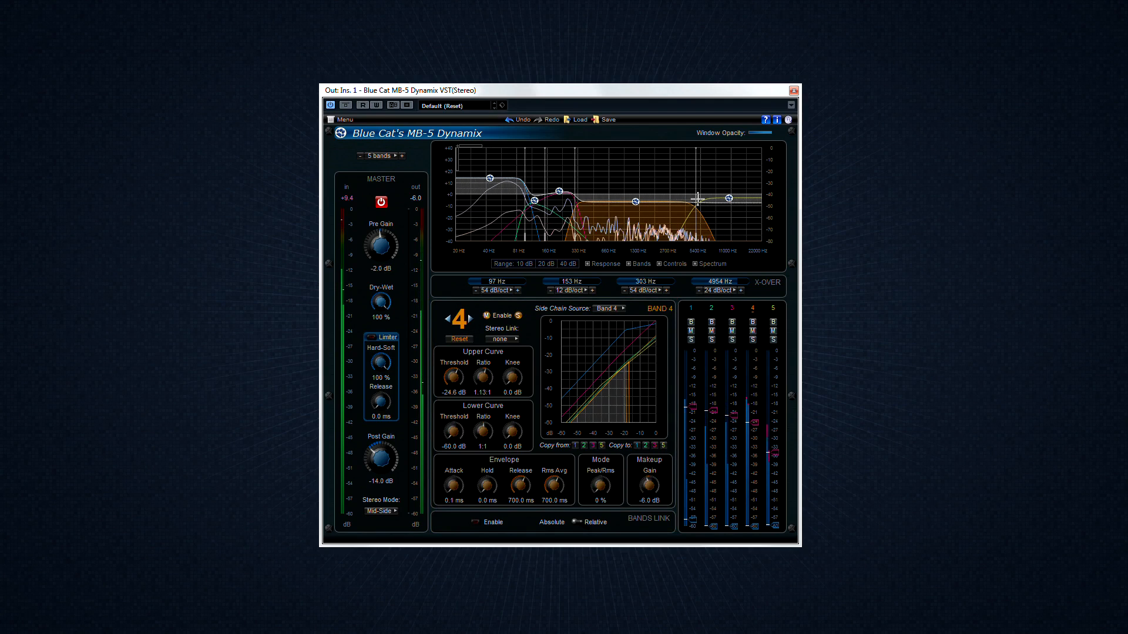
left_click(729, 198)
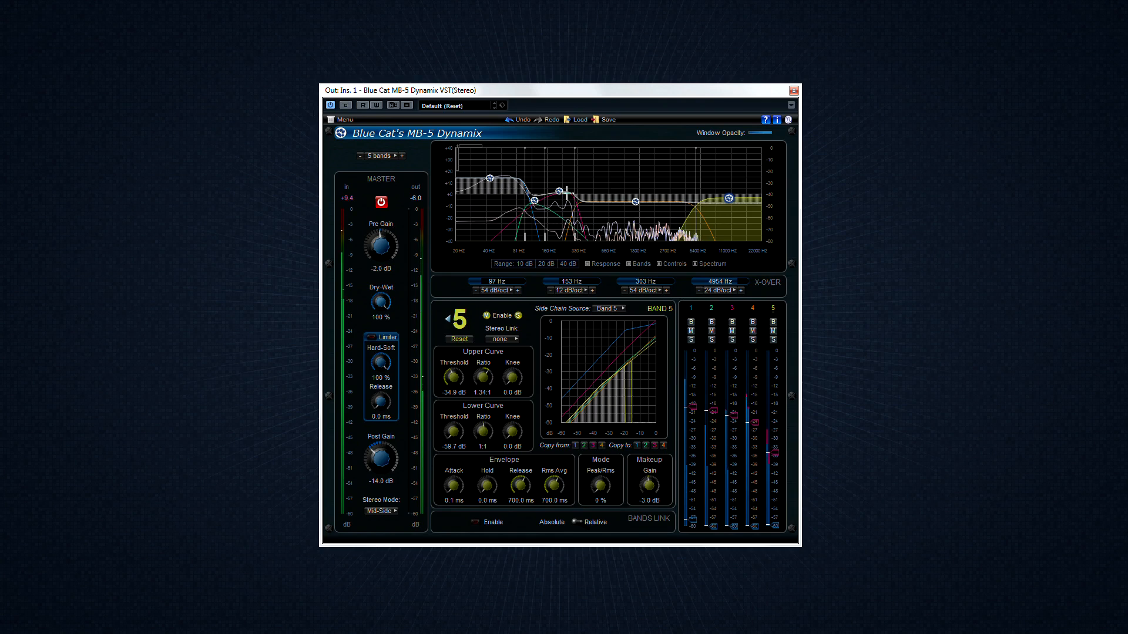
left_click(559, 191)
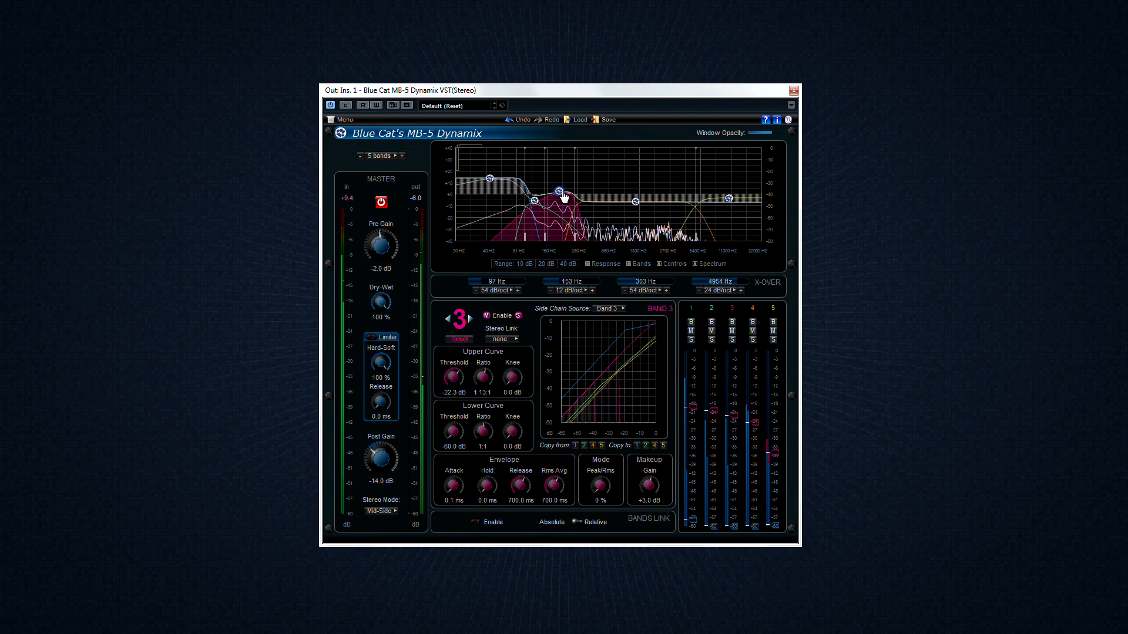
left_click(711, 308)
left_click(732, 309)
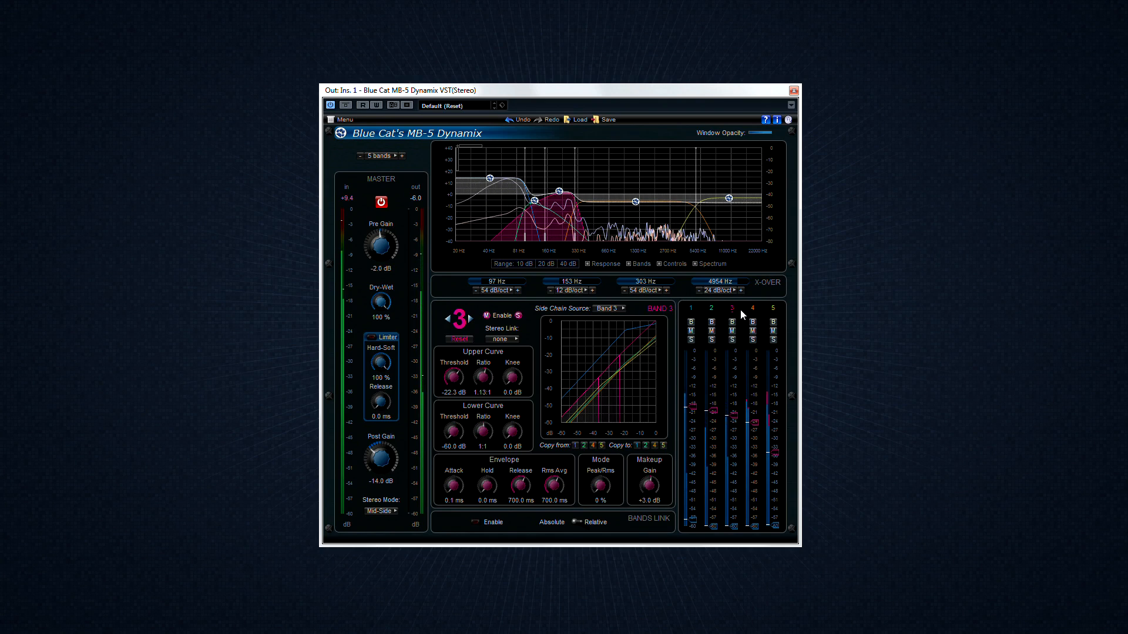
Reset all of band 4's dynamics settings to their defaults
left_click(752, 309)
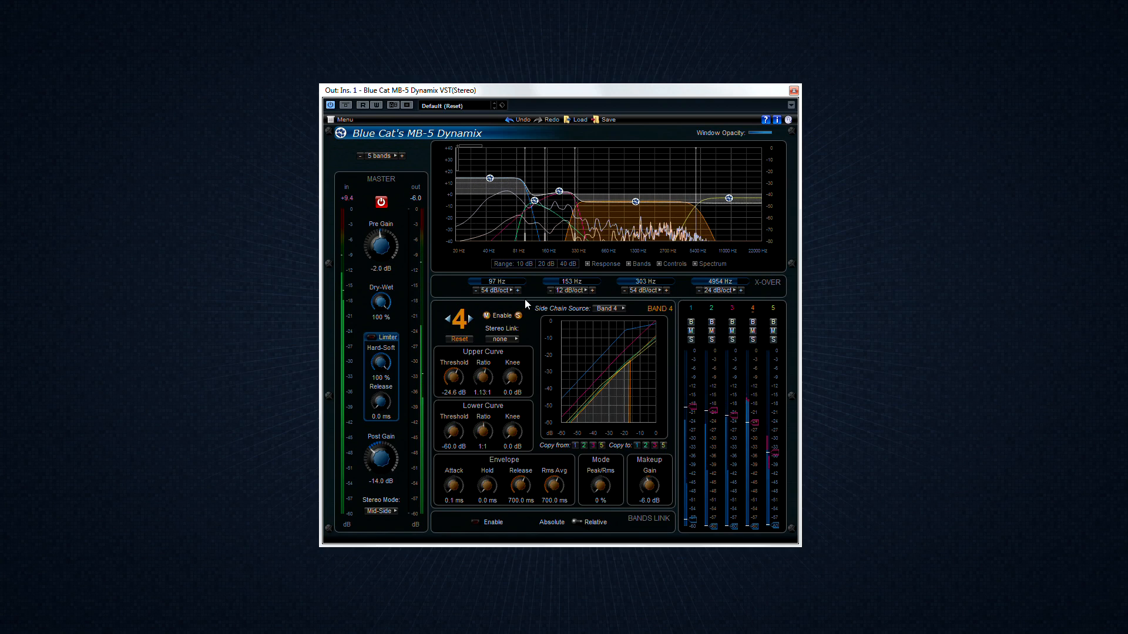
left_click(459, 340)
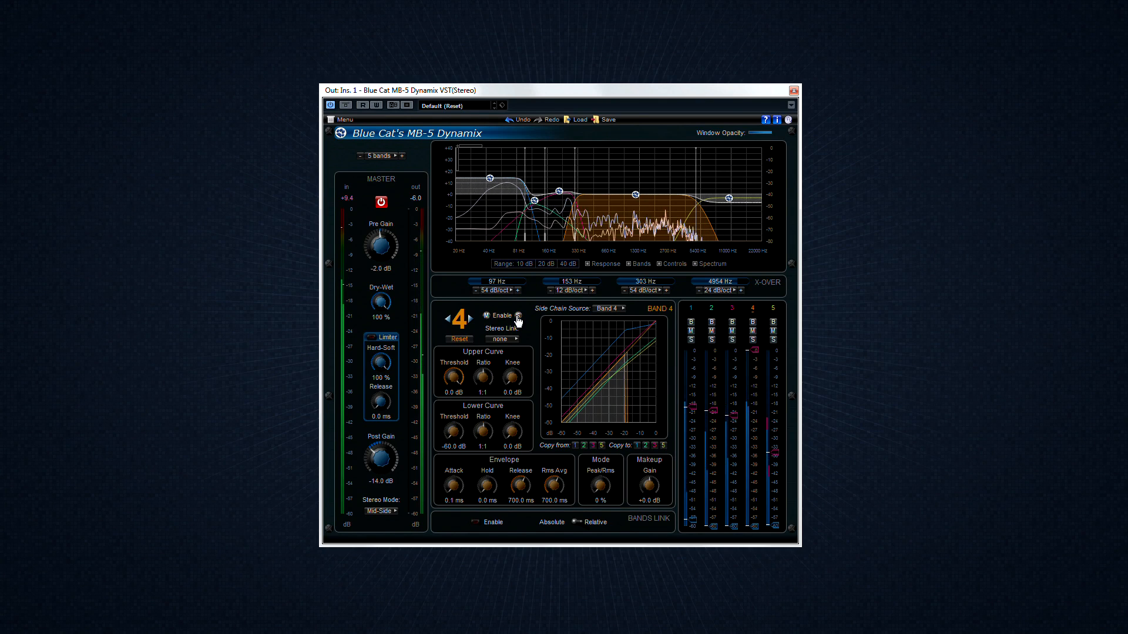
Set the master stereo mode to Stereo and band 4's stereo link to average
left_click(385, 511)
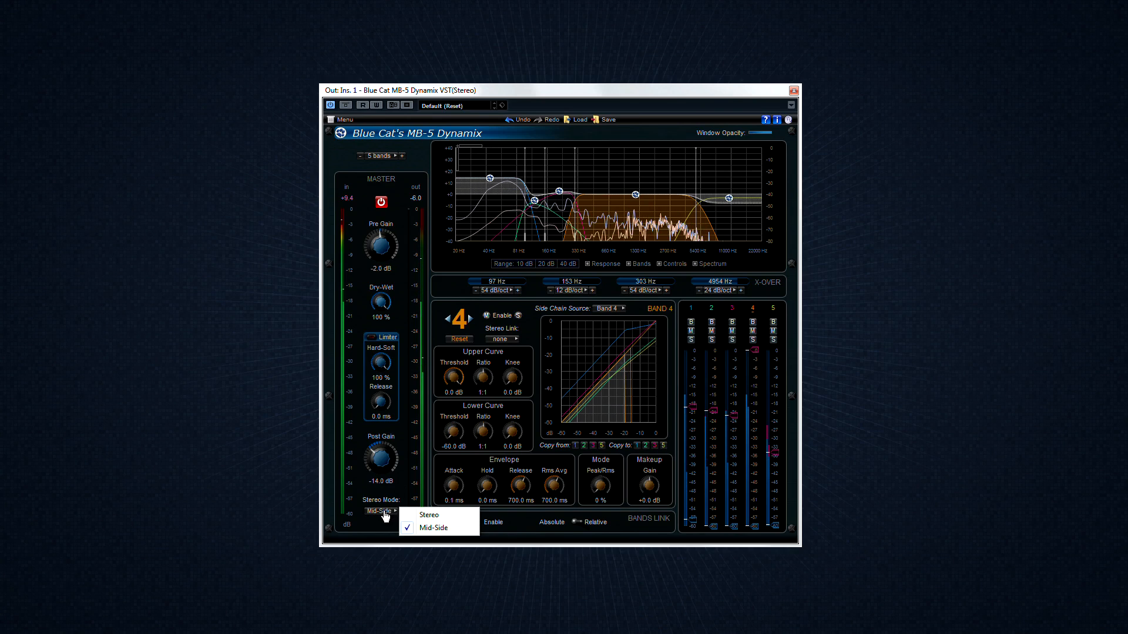
left_click(422, 513)
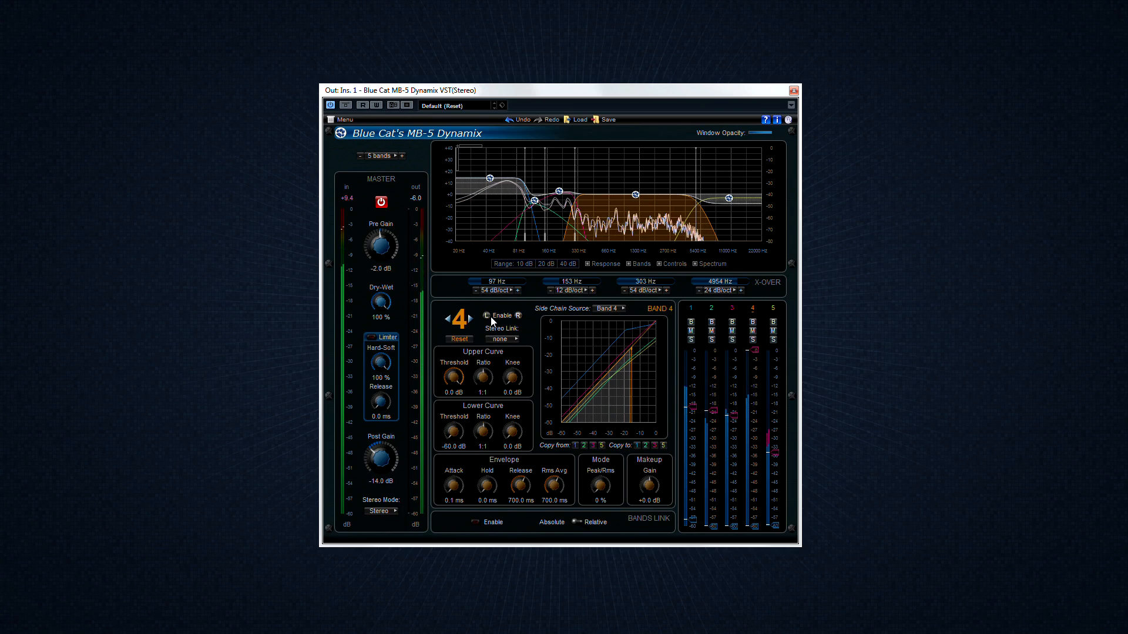
left_click(518, 316)
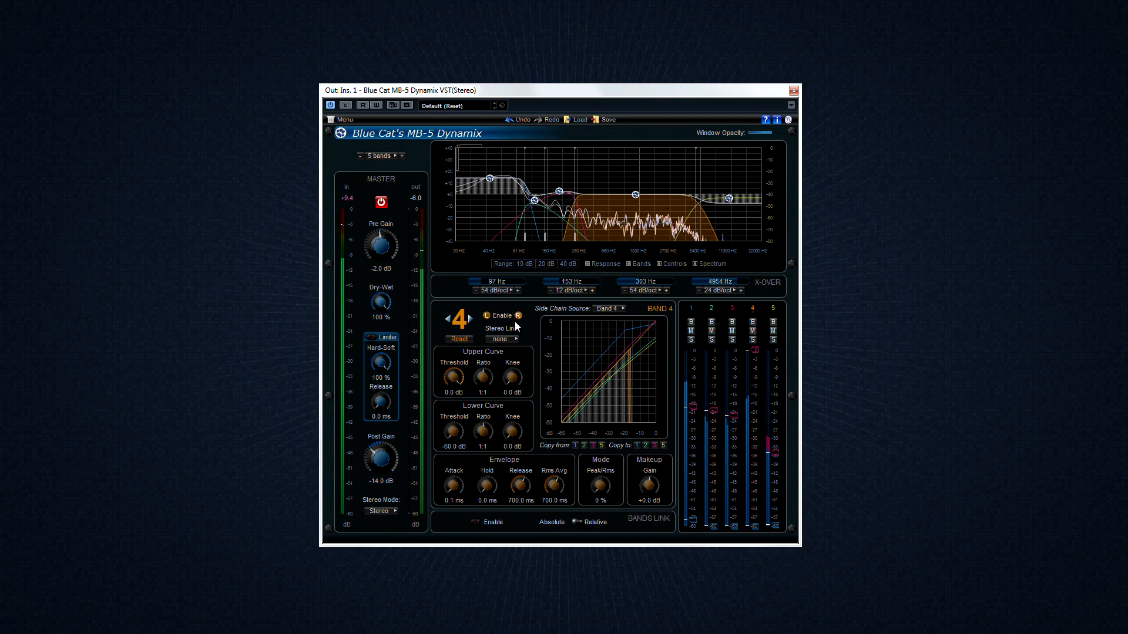
left_click(514, 340)
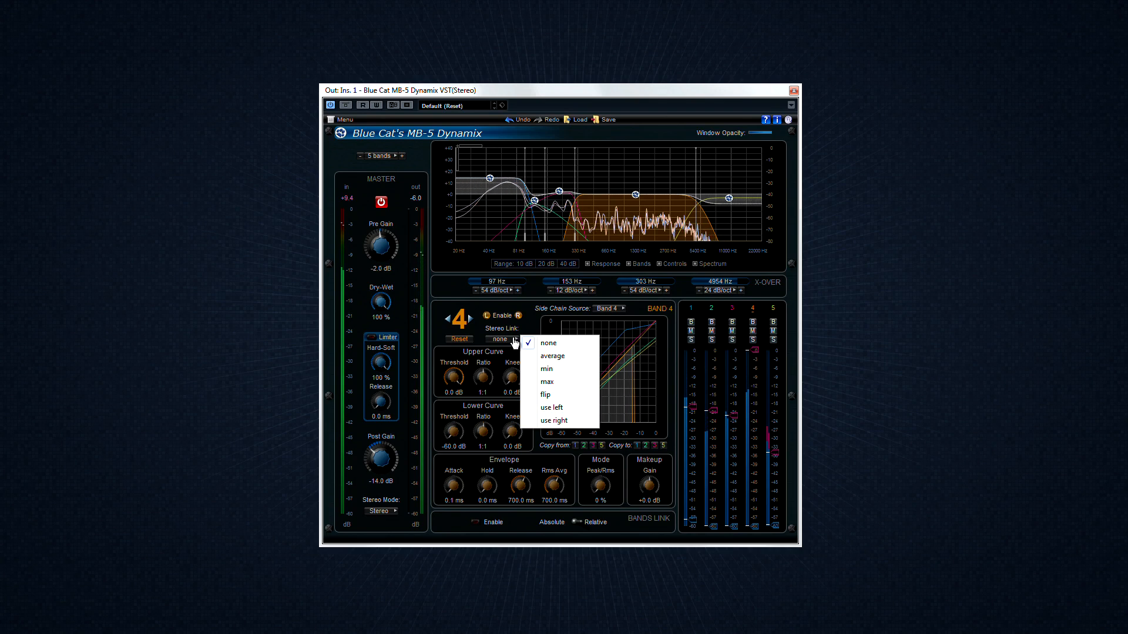
left_click(559, 359)
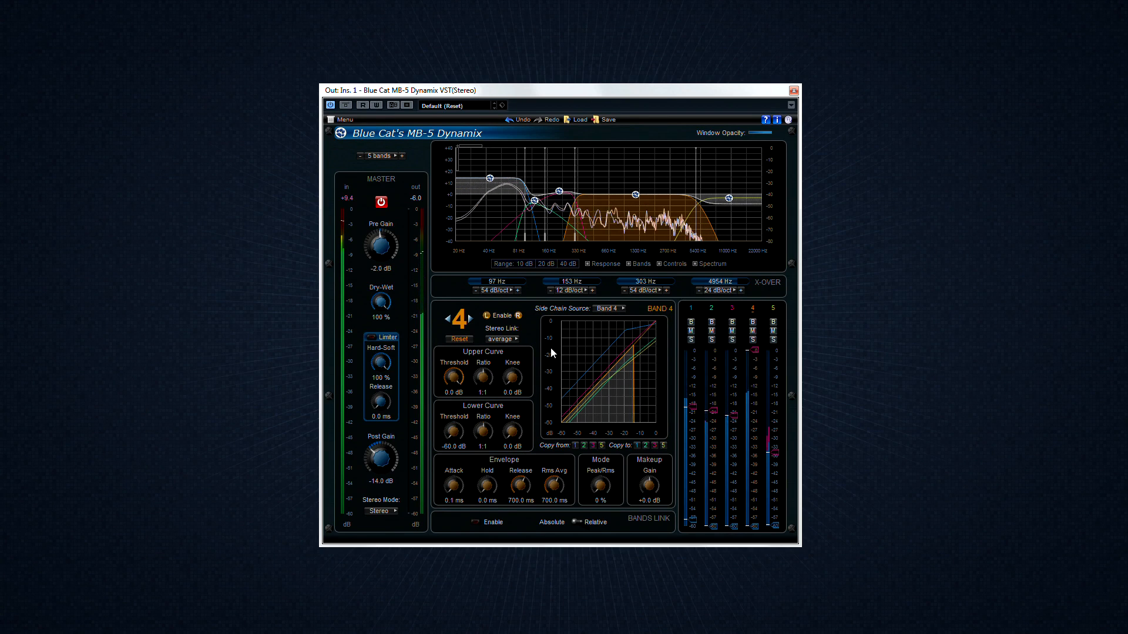
Set band 2's side chain source to Input
left_click(447, 319)
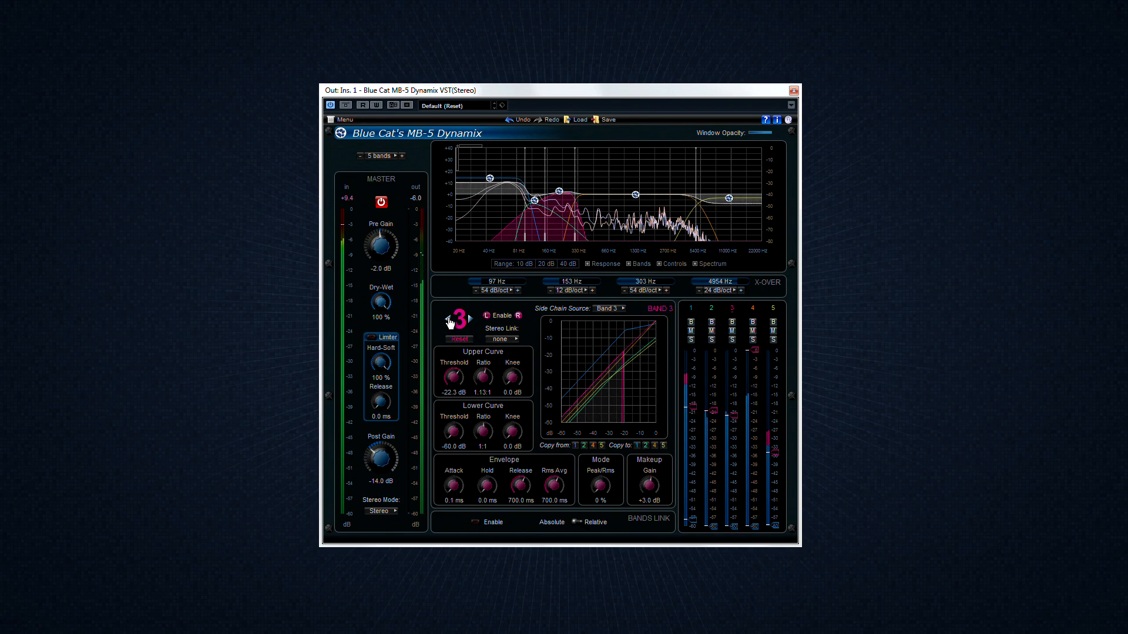
left_click(448, 318)
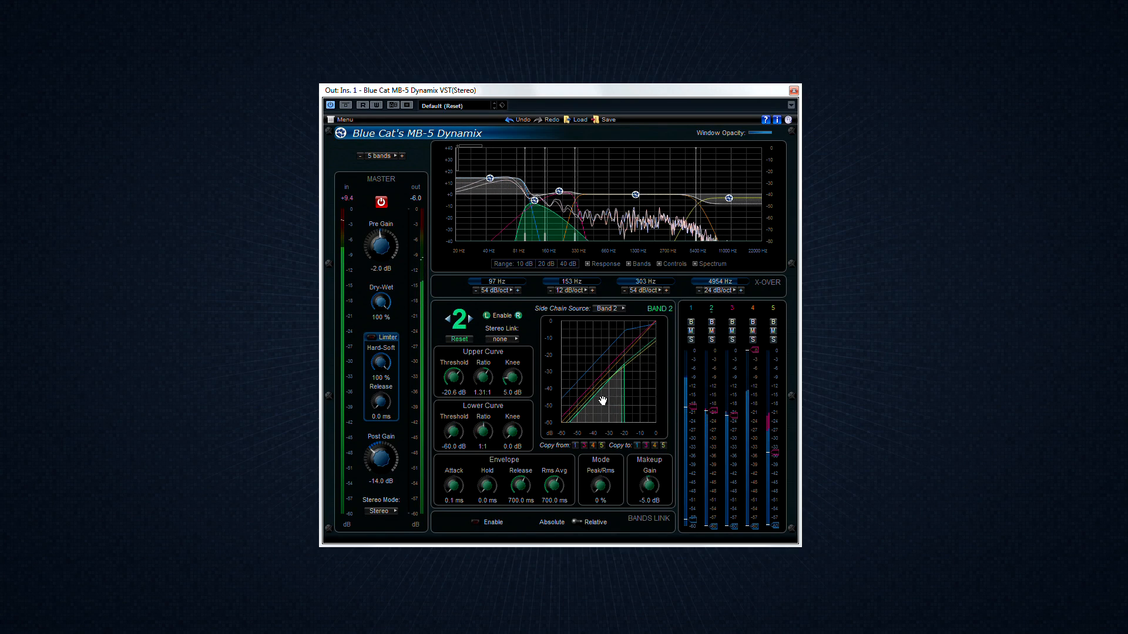
left_click(618, 309)
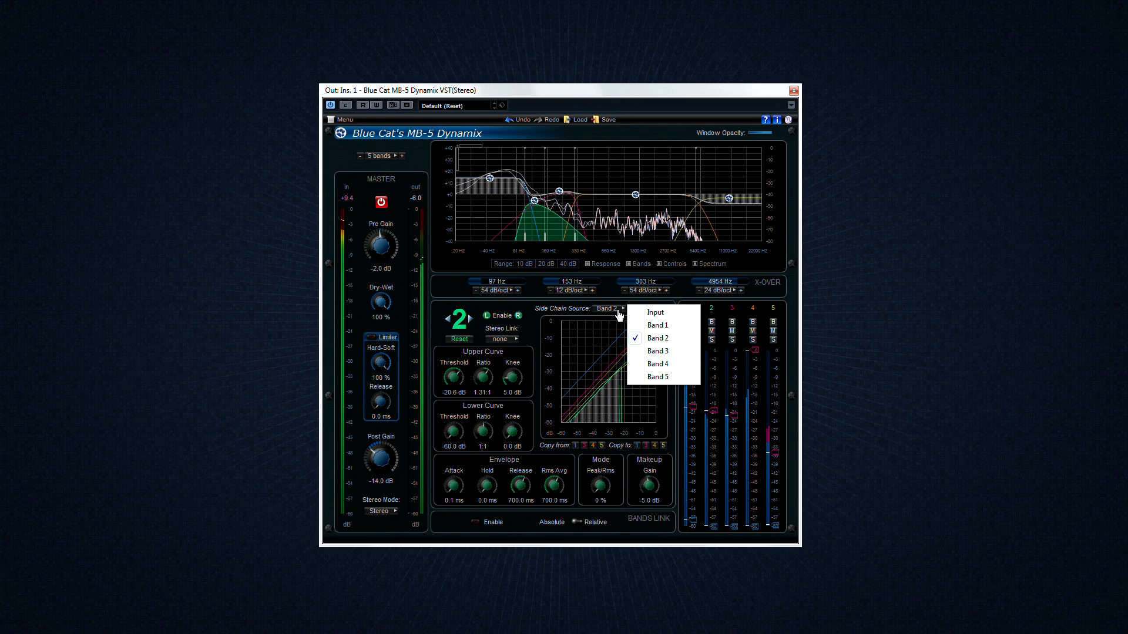
left_click(619, 310)
left_click(619, 311)
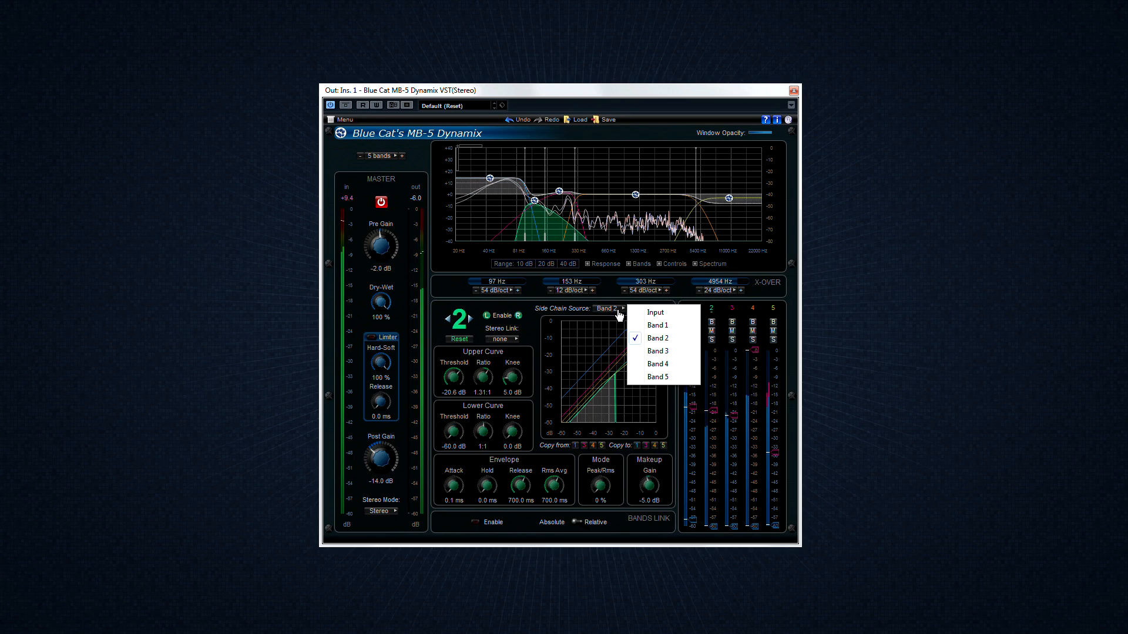
left_click(634, 312)
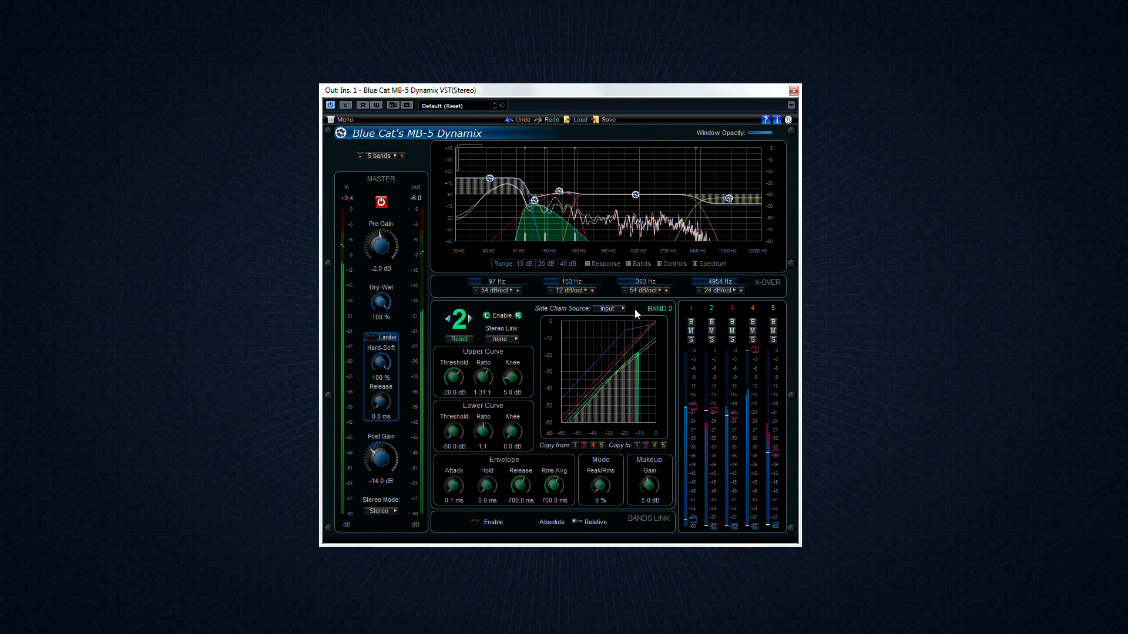
Set band 2's attack to 158.6 ms, hold 54.0 ms, release 240.1 ms, RMS average 274.7 ms and makeup gain +2.0 dB
left_click_drag(453, 499, 555, 487)
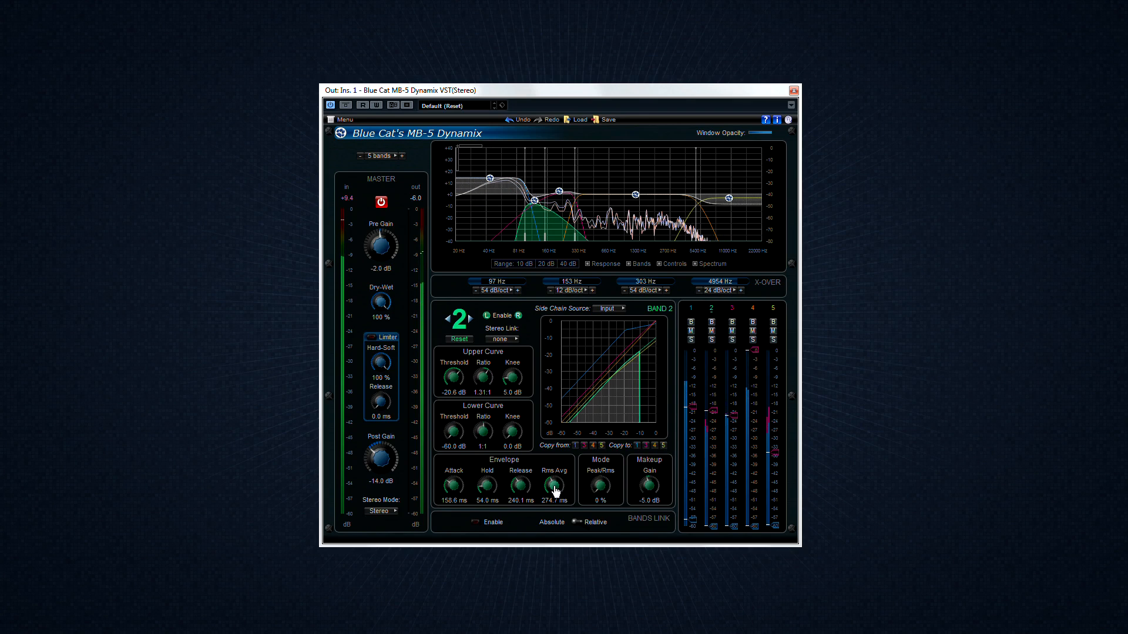
scroll(649, 490, "up", 7)
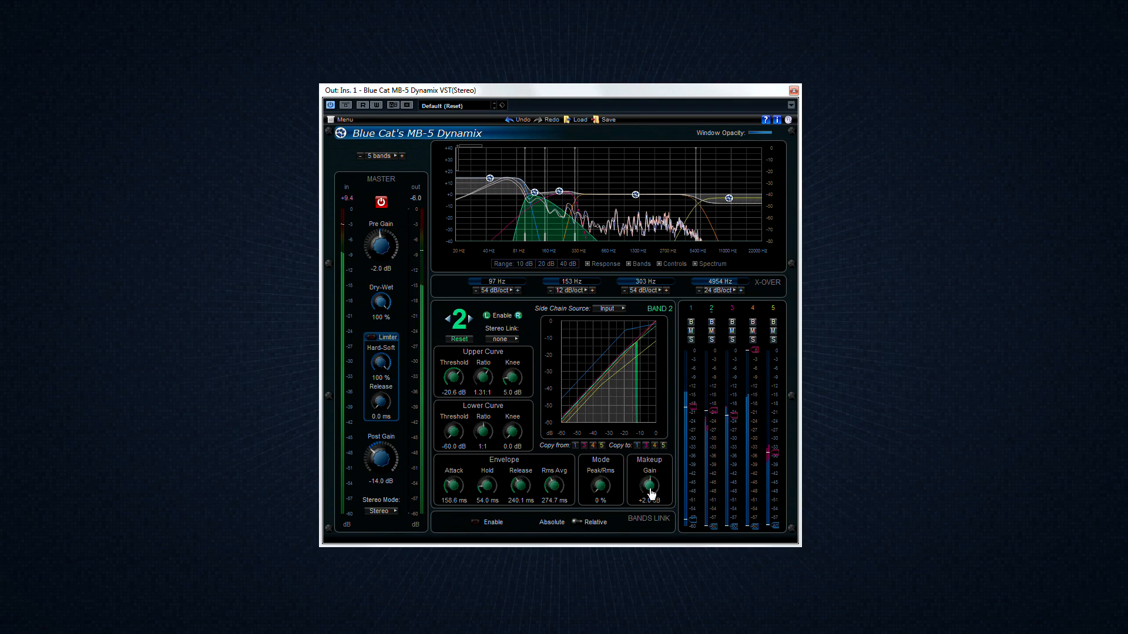
Set band 3's makeup gain to -4.0 dB and copy band 3's settings to band 2
left_click(470, 319)
scroll(649, 491, "down", 8)
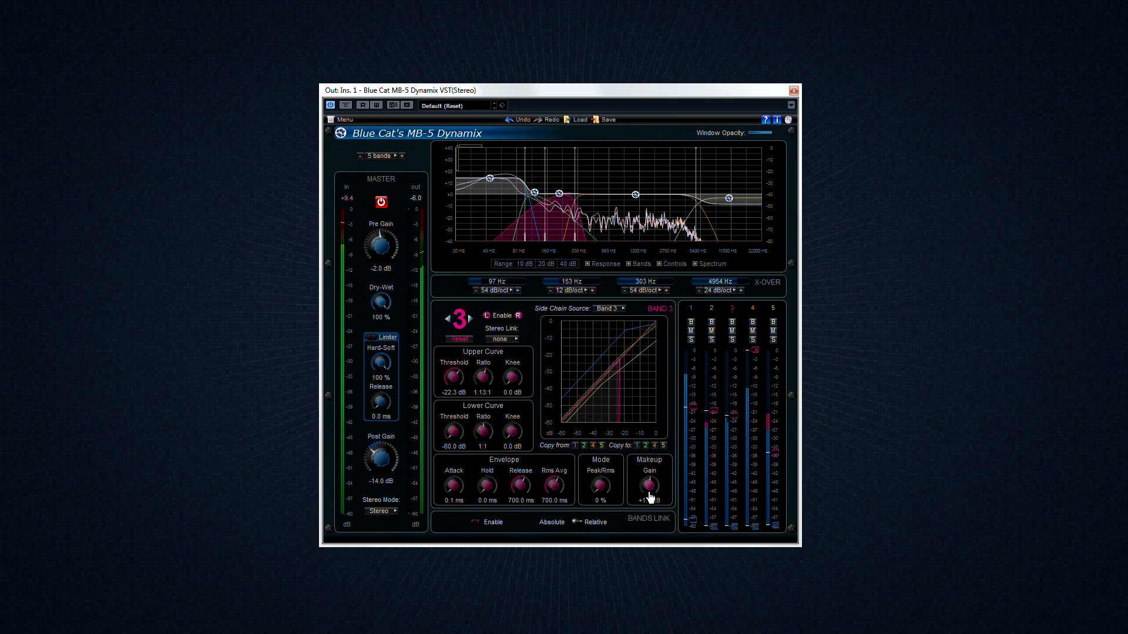
scroll(650, 497, "up", 1)
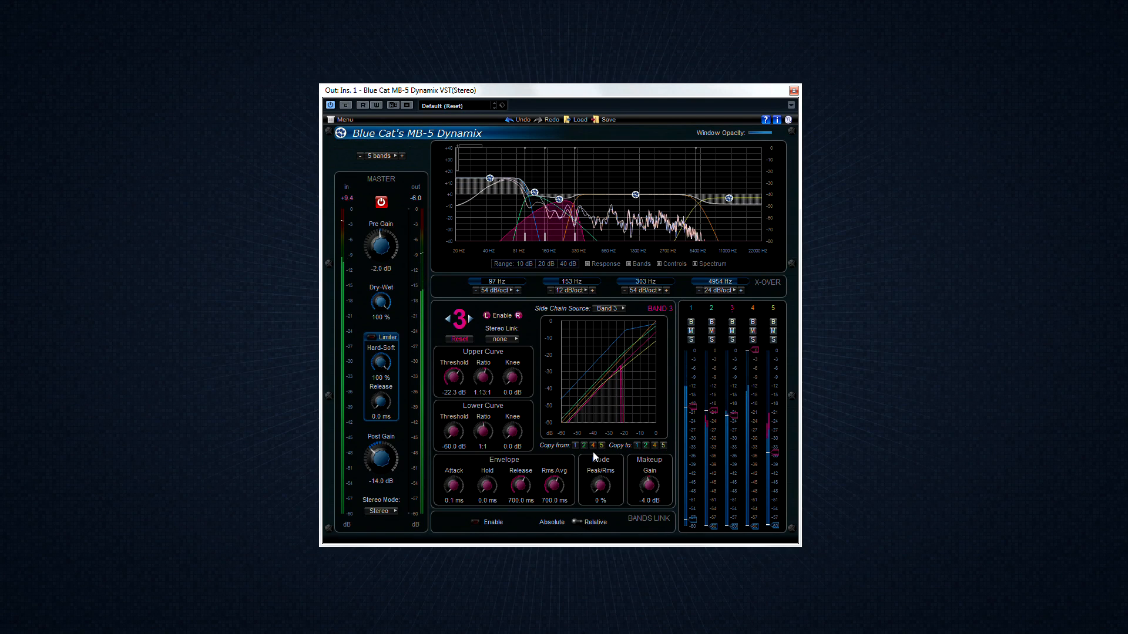
left_click(646, 446)
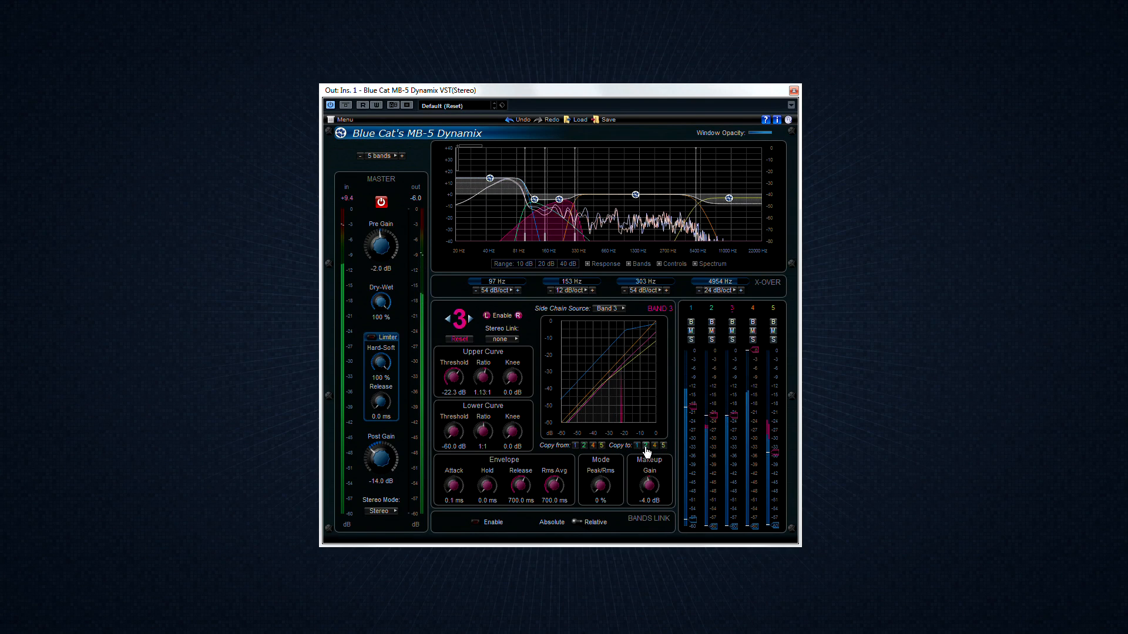
Copy band 4's settings to band 3 and set band 3's side chain source to Band 1
left_click(593, 446)
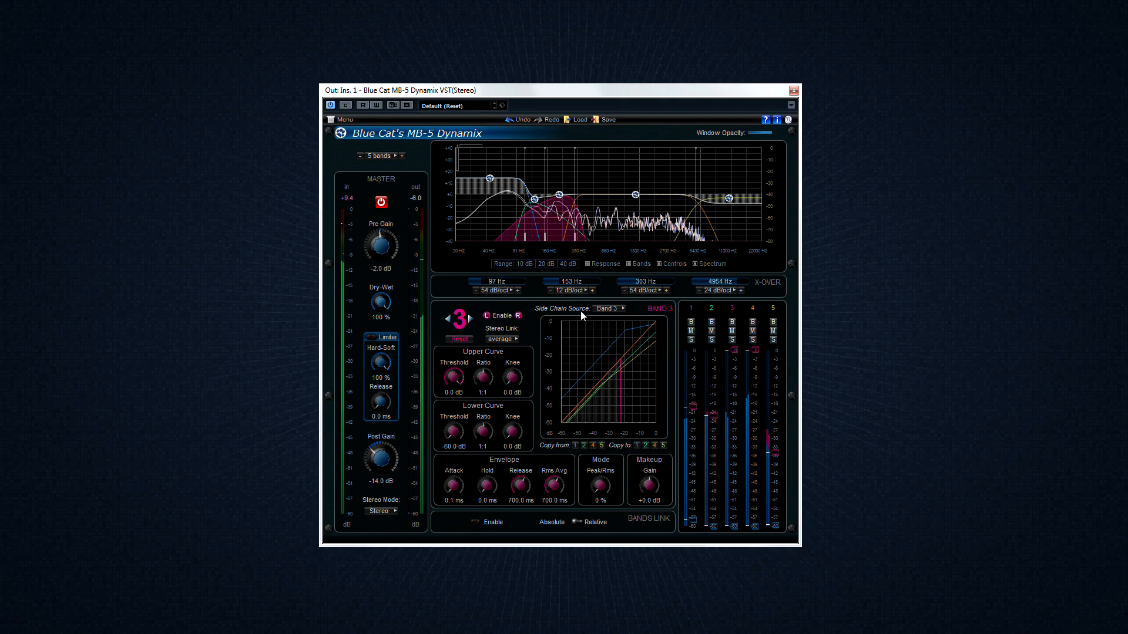
left_click(624, 310)
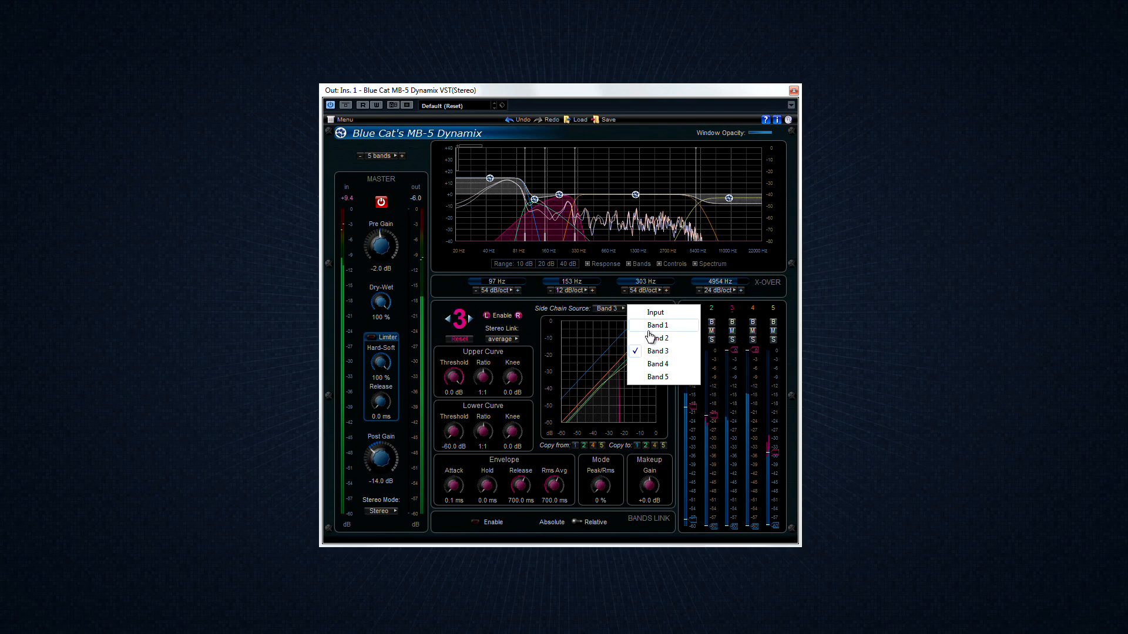
left_click(648, 330)
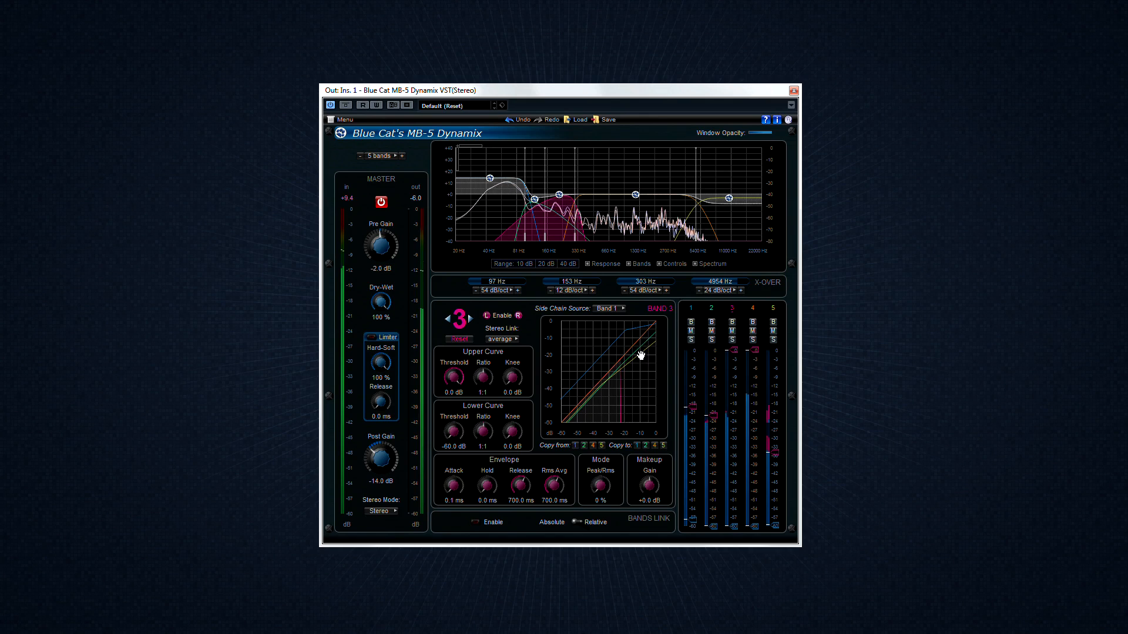
Enable the bands link in Absolute mode and lower band 3's makeup gain to -4.0 dB from its graph control point
left_click(475, 521)
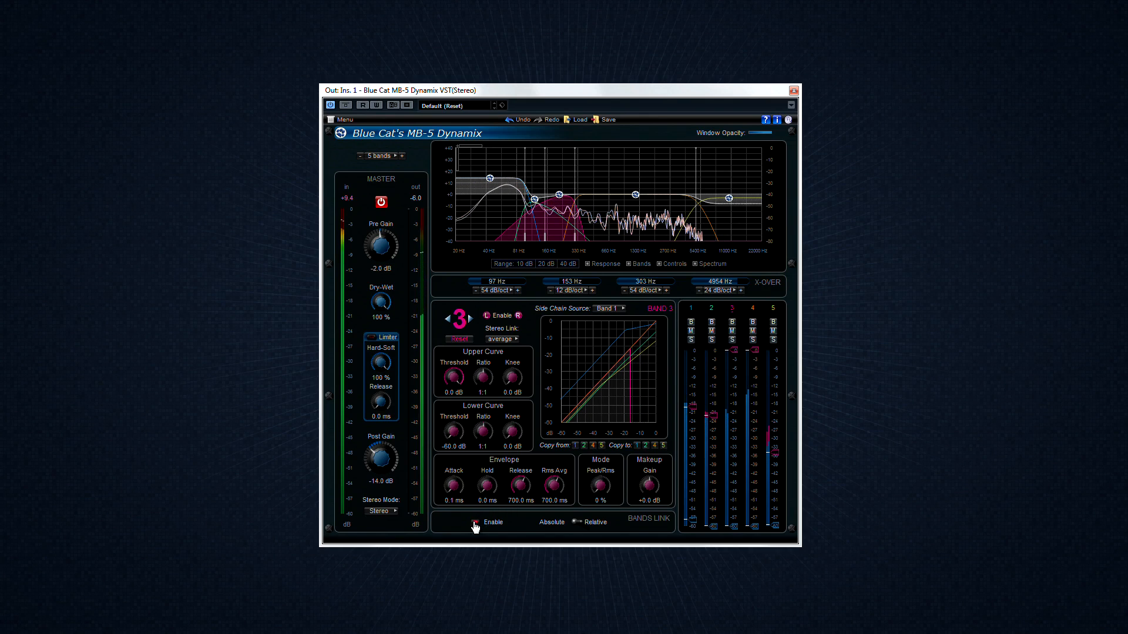
left_click(575, 521)
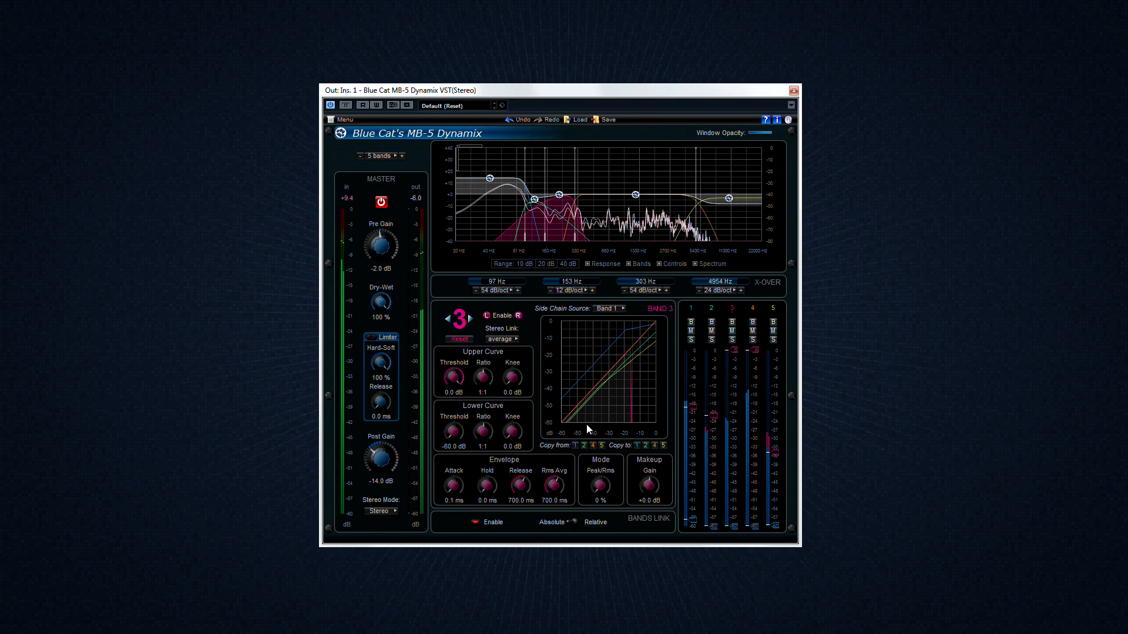
mouse_move(559, 199)
left_mouse_down()
mouse_move(559, 181)
mouse_move(558, 213)
mouse_move(559, 199)
left_mouse_up()
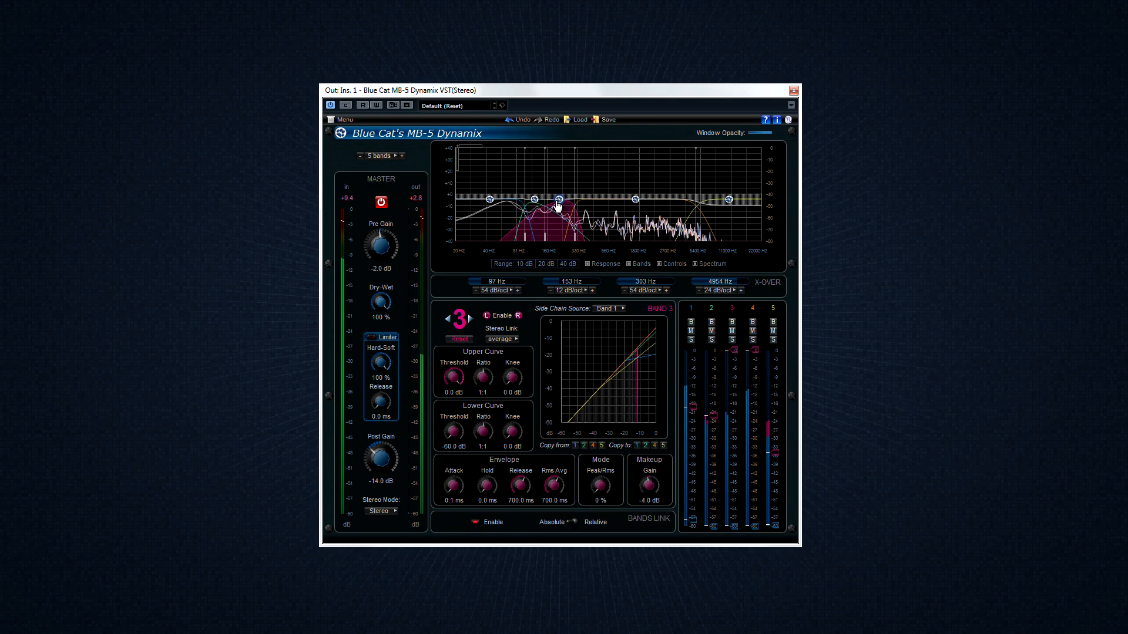
Switch the bands link to Relative and raise the linked bands' gain on the graph
left_click(574, 521)
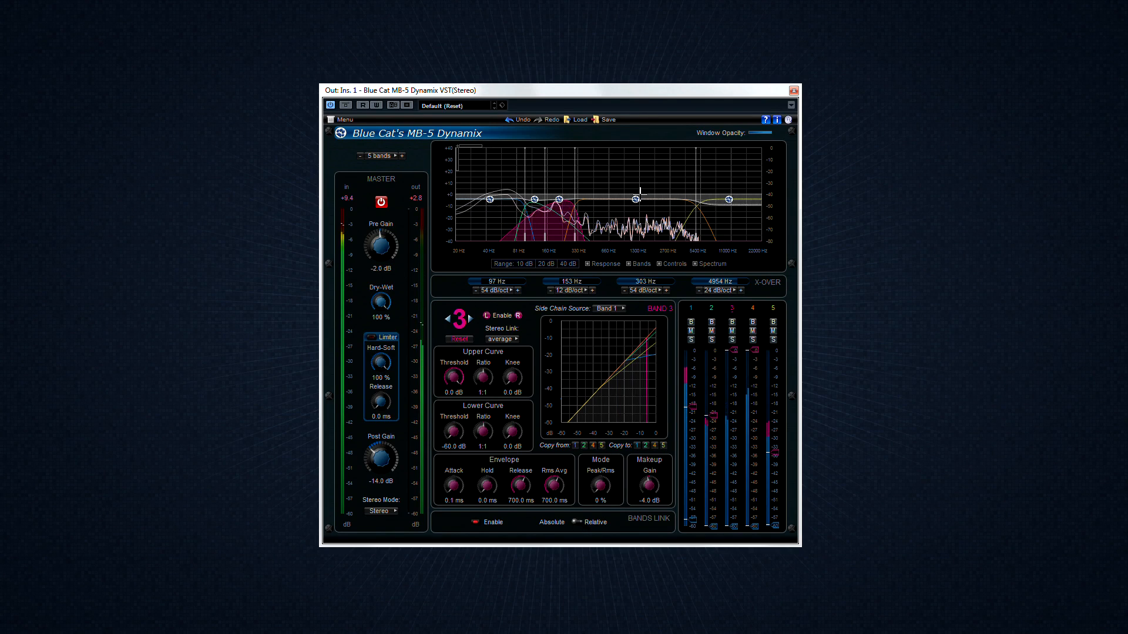
scroll(631, 204, "up", 3)
left_click_drag(609, 203, 610, 185)
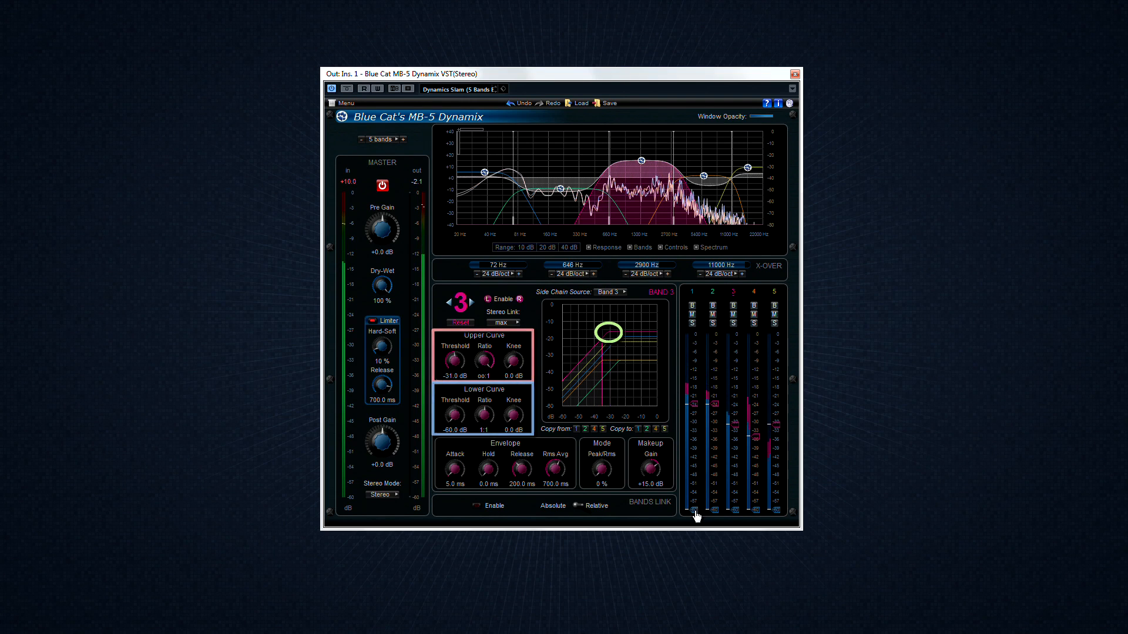
Raise the bands' lower thresholds on the level meters, with band 1's at -46.3 dB, and set band 1's upper threshold to -33.0 dB
left_click(692, 493)
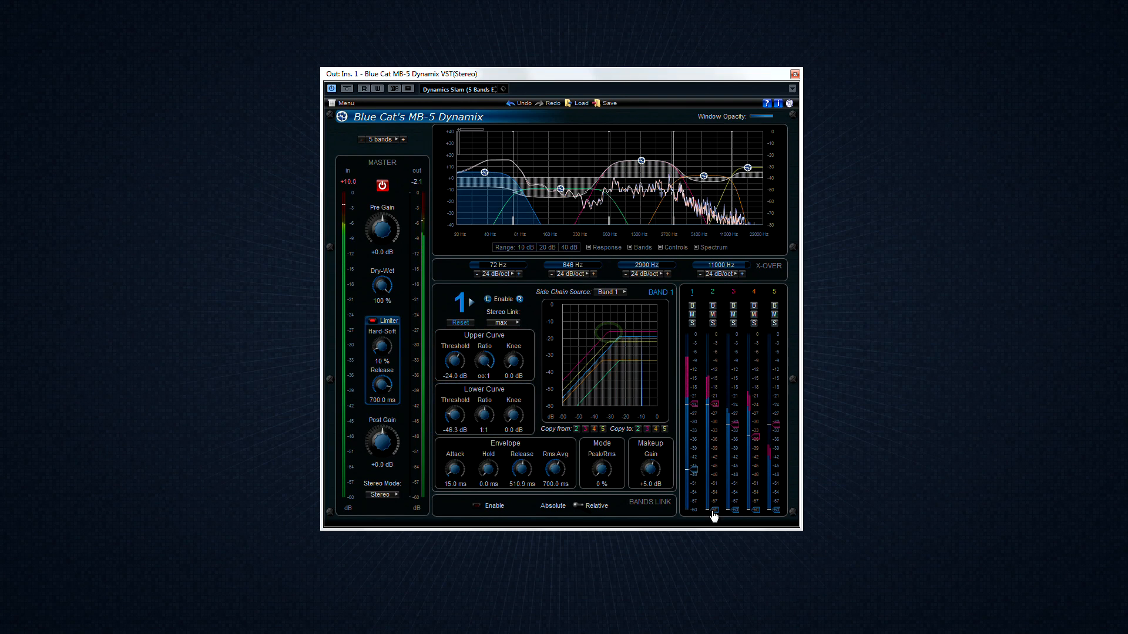
left_click(713, 475)
left_click_drag(712, 470, 712, 466)
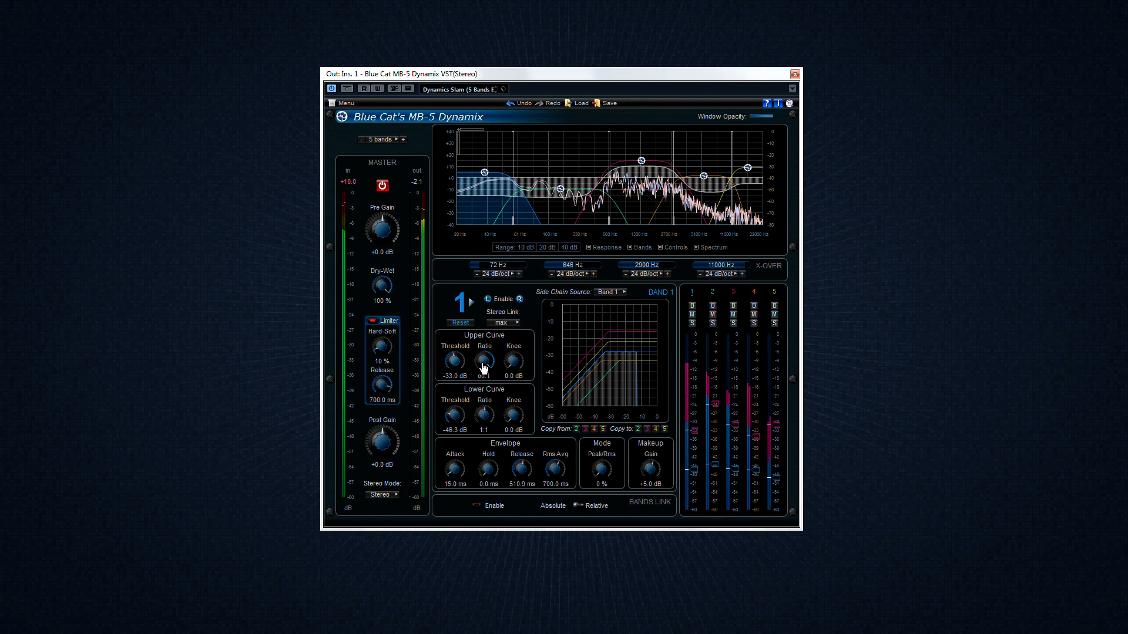
Set band 1's upper curve to -8.6 dB with a 10.50:1 ratio and its lower curve to -35.0 dB, 1:5.46 ratio and 23.0 dB knee
left_click_drag(484, 362, 484, 382)
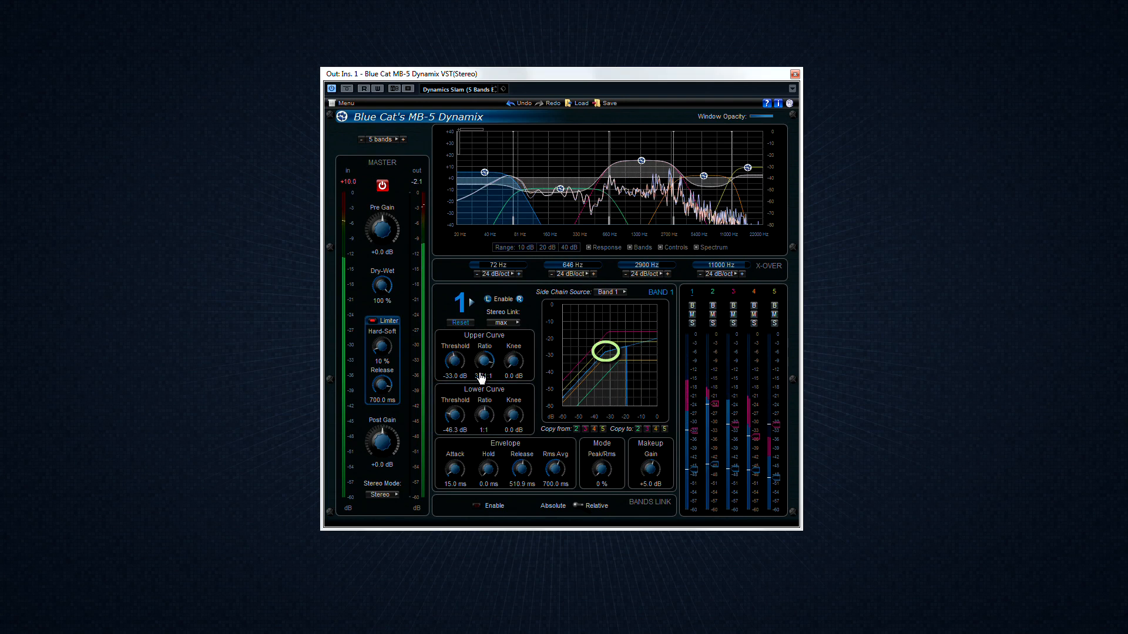
left_click_drag(513, 416, 514, 410)
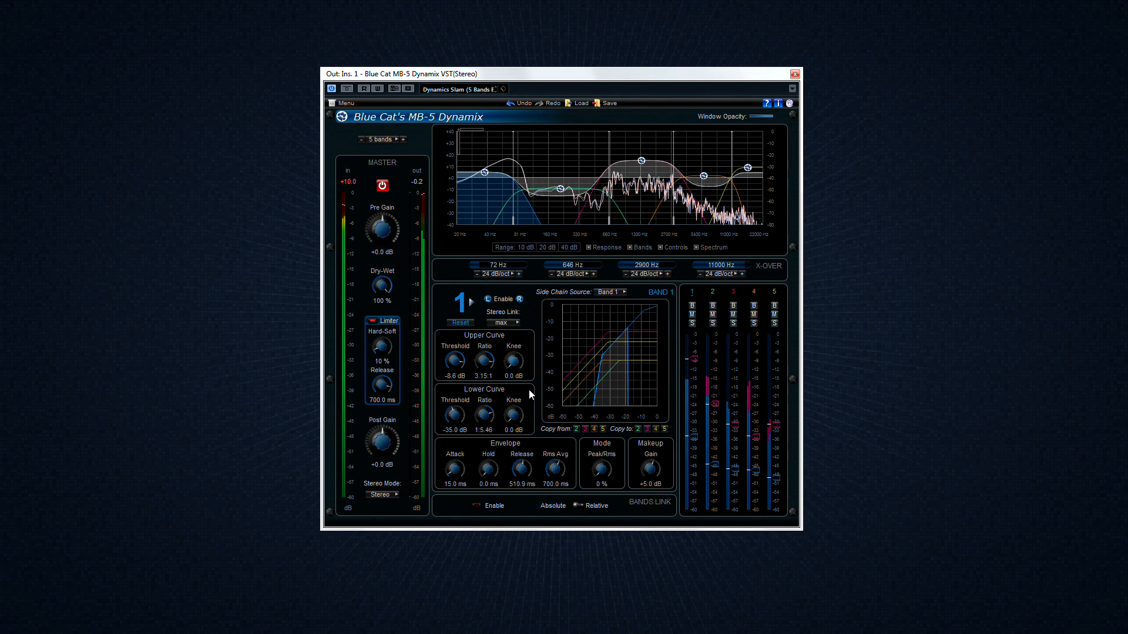
left_click_drag(486, 364, 488, 361)
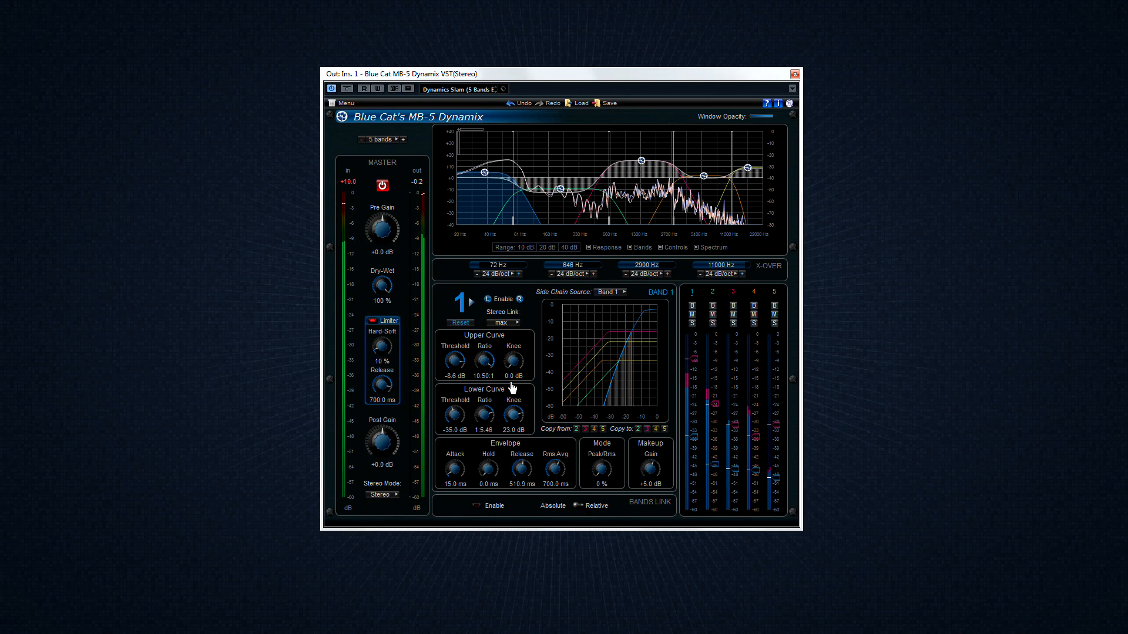
Set band 1's upper threshold to 0.0 dB and its lower curve to a -5.3 dB threshold with a 4.74:1 ratio
mouse_move(484, 361)
left_mouse_down()
mouse_move(487, 373)
mouse_move(499, 327)
mouse_move(498, 403)
mouse_move(506, 355)
left_mouse_up()
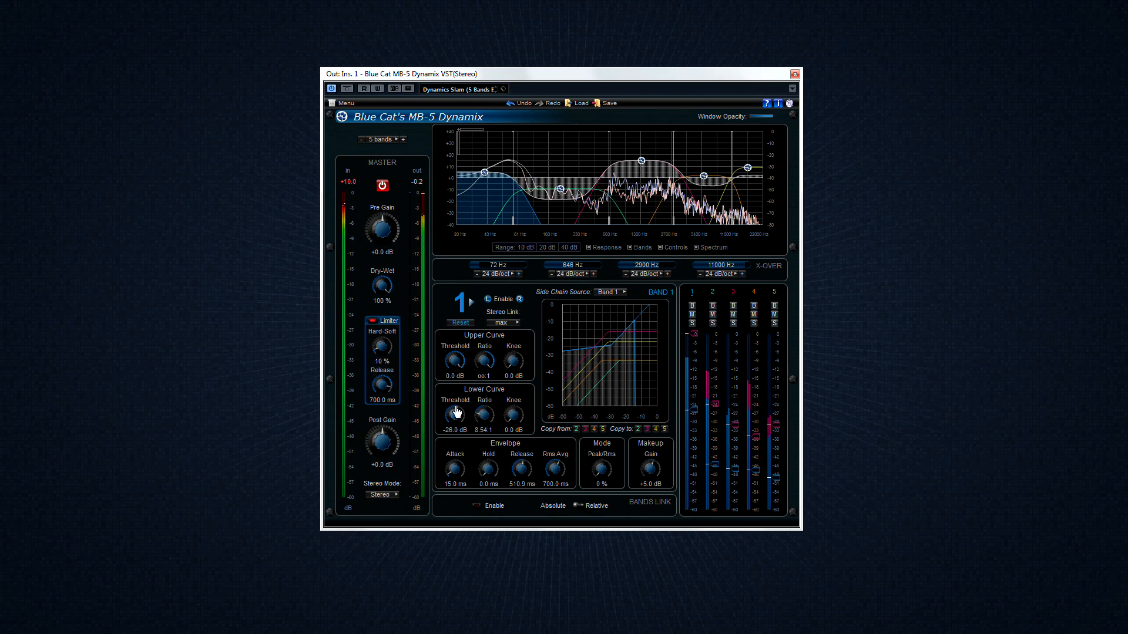
left_click_drag(455, 412, 459, 391)
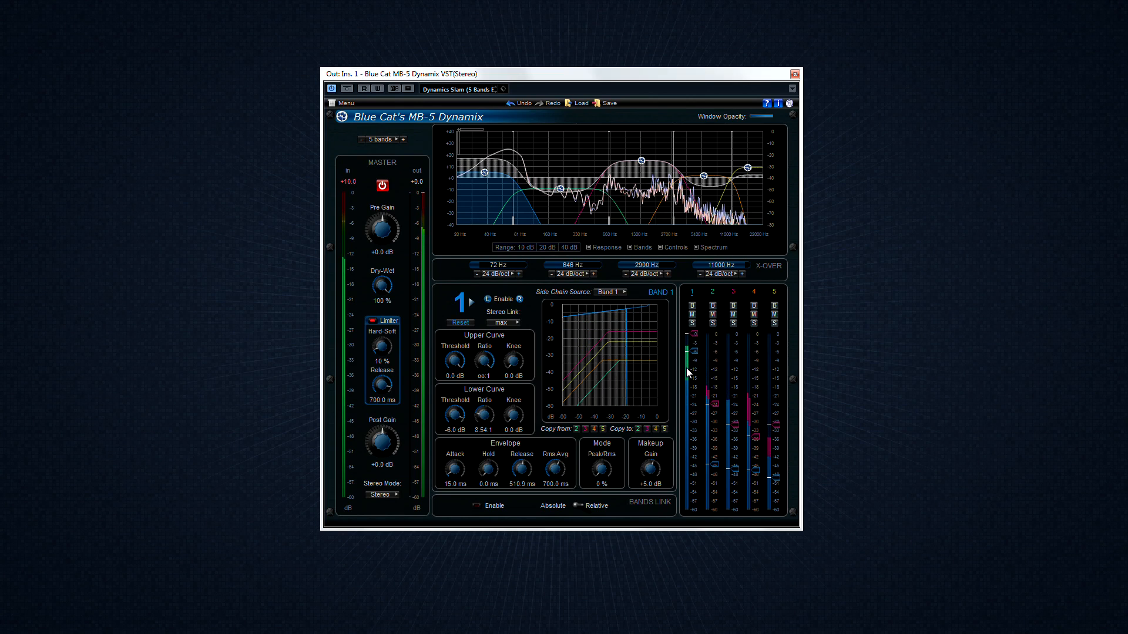
mouse_move(484, 424)
left_mouse_down()
mouse_move(484, 406)
mouse_move(456, 433)
mouse_move(485, 419)
mouse_move(479, 439)
left_mouse_up()
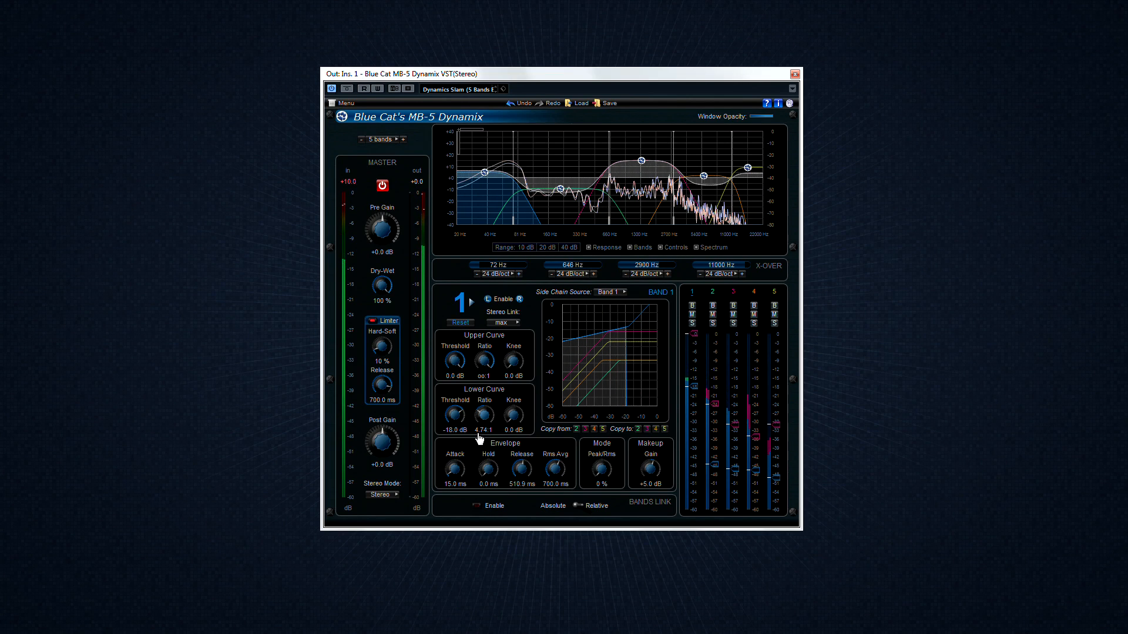
left_click_drag(699, 393, 699, 356)
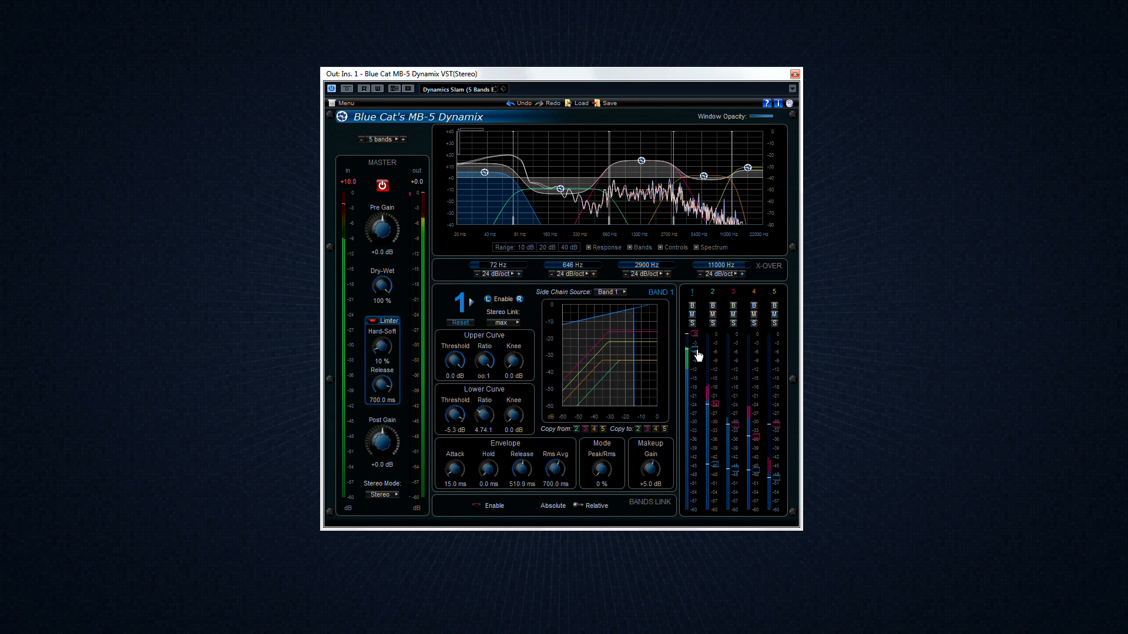
Set band 1's upper curve to -19.0 dB with a 2.63:1 ratio and its lower curve to -36.7 dB with a 1:2.66 ratio
left_click_drag(698, 355, 688, 413)
left_click_drag(694, 334, 693, 441)
left_click_drag(492, 424, 489, 425)
left_click_drag(485, 361, 457, 364)
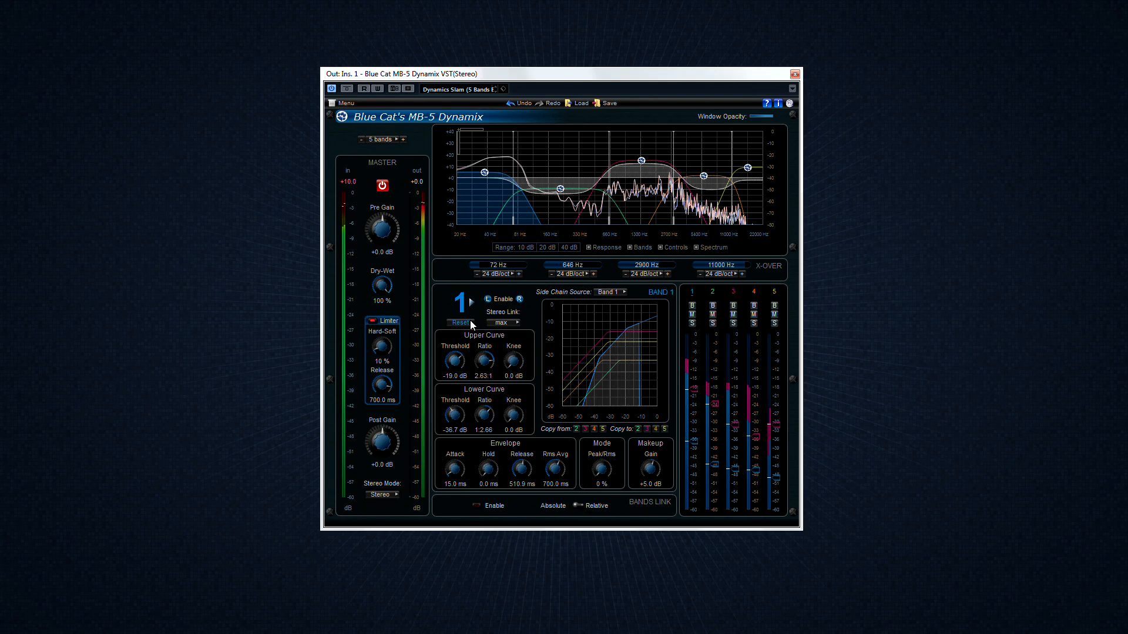
Go through bands 1 to 5 with the band selector to compare their curve and envelope settings
left_click(472, 303)
left_click(472, 303)
left_click(471, 303)
left_click(471, 303)
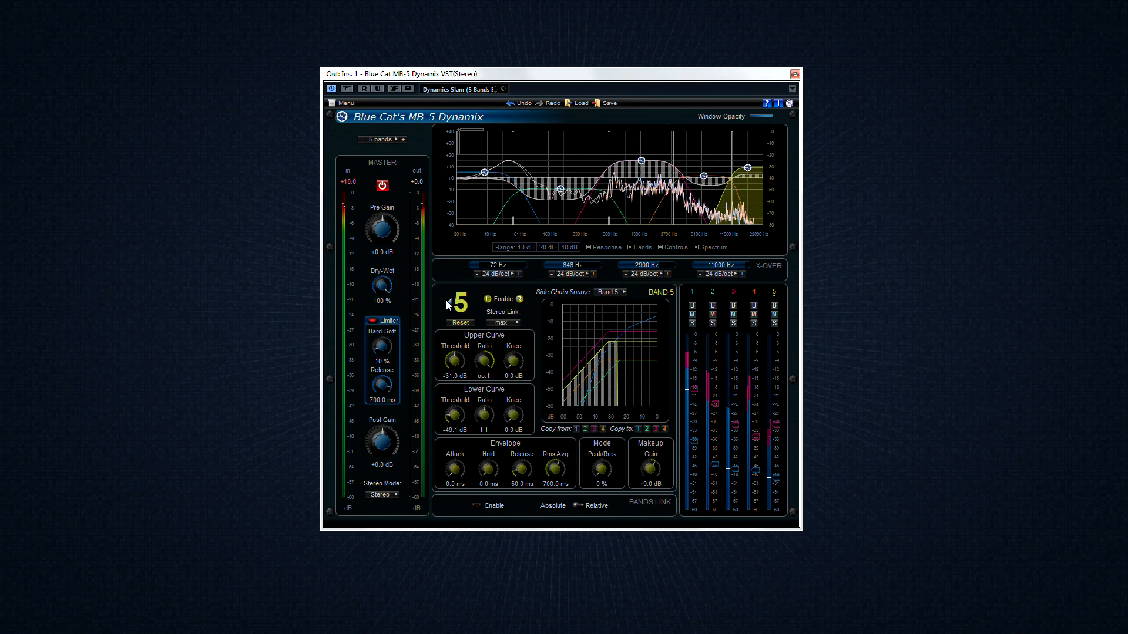
left_click(448, 303)
left_click(449, 303)
left_click(449, 303)
left_click(449, 303)
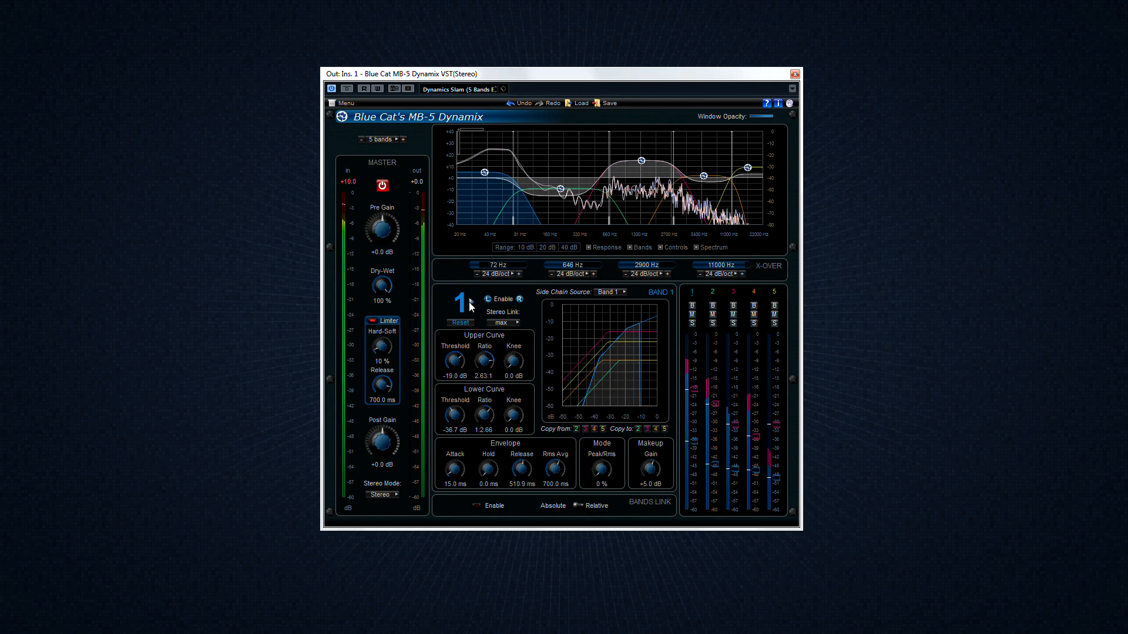
left_click(470, 302)
left_click(470, 302)
left_click(471, 303)
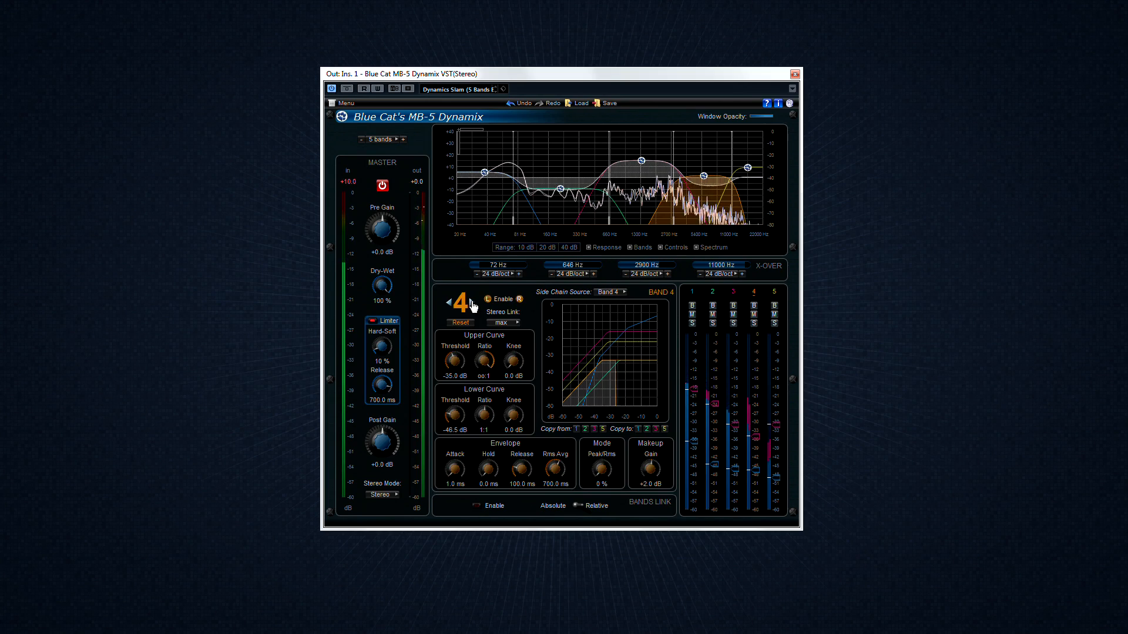
left_click(471, 303)
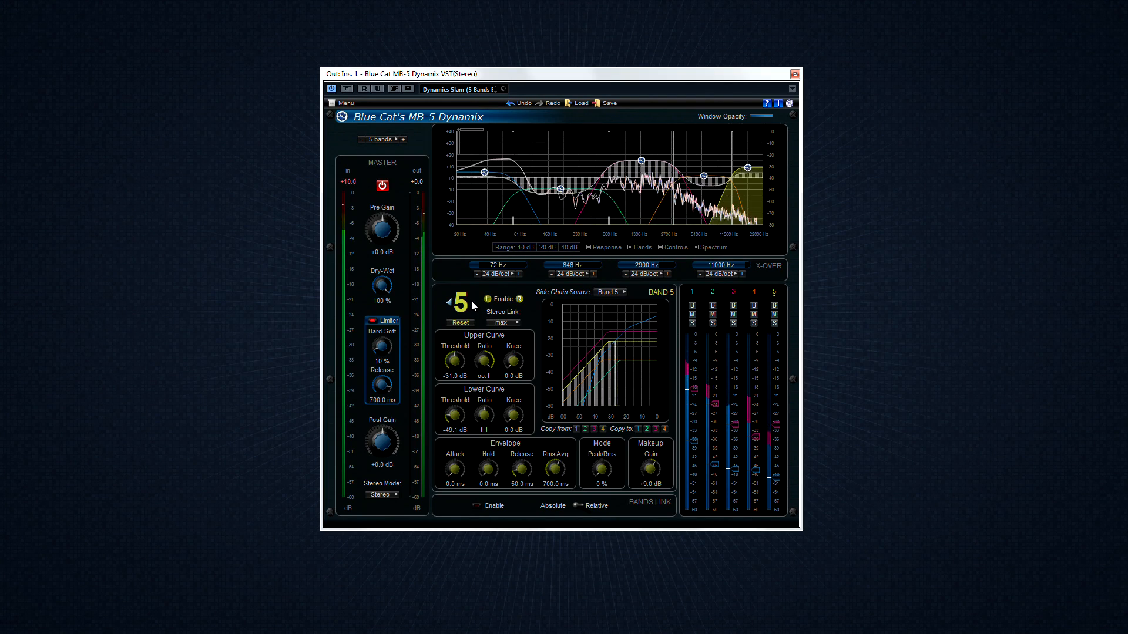